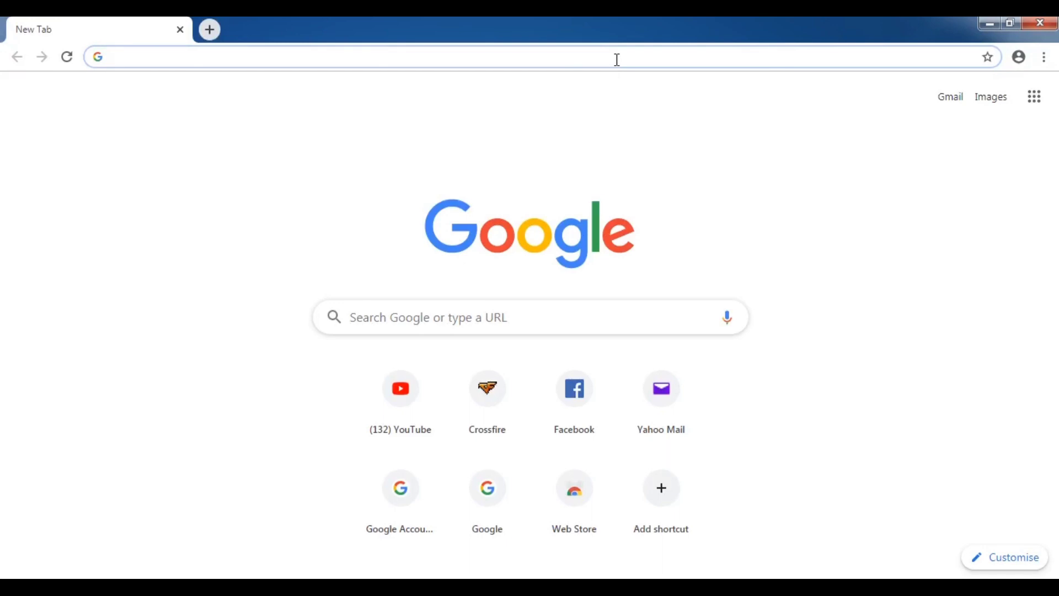
Step: Search the web for "winrar download" and download the WinRAR installer from the win-rar.com site
{"action": "type", "text": "winrar down"}
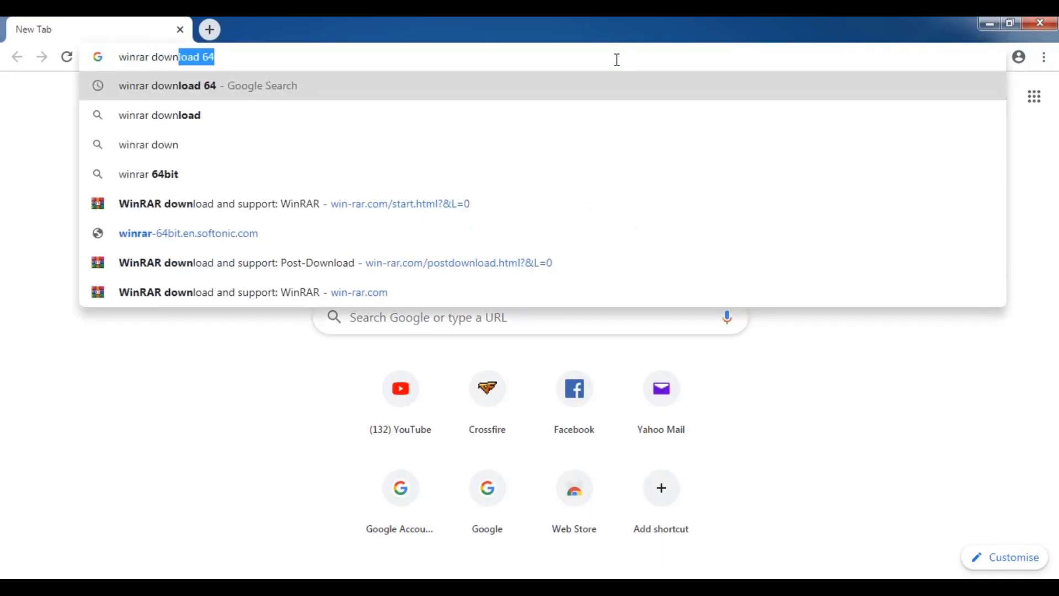
{"action": "type", "text": "load"}
{"action": "key", "text": "Return"}
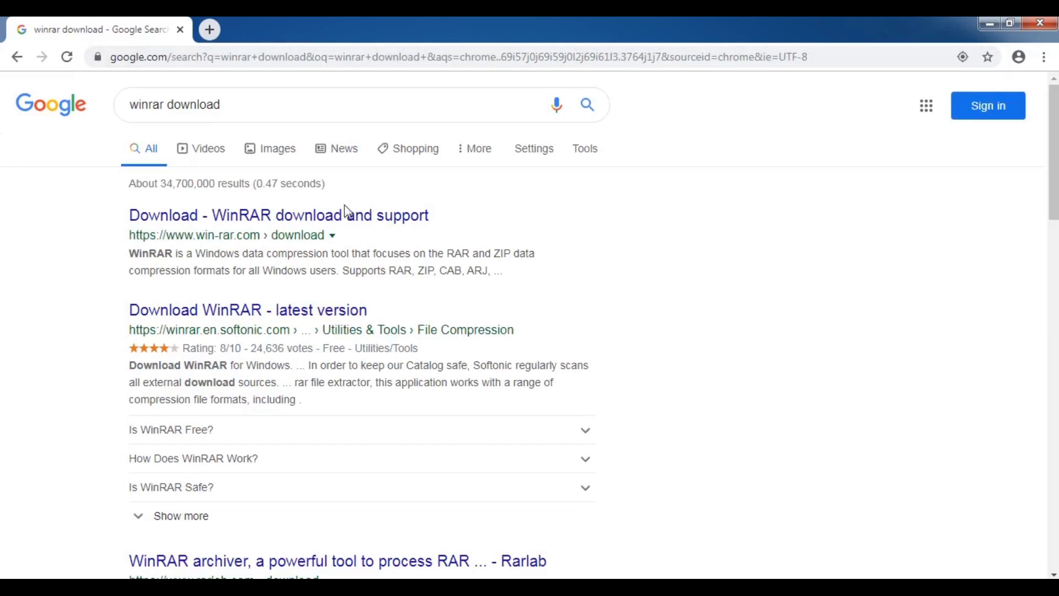
{"action": "left_click", "coordinate": [302, 221]}
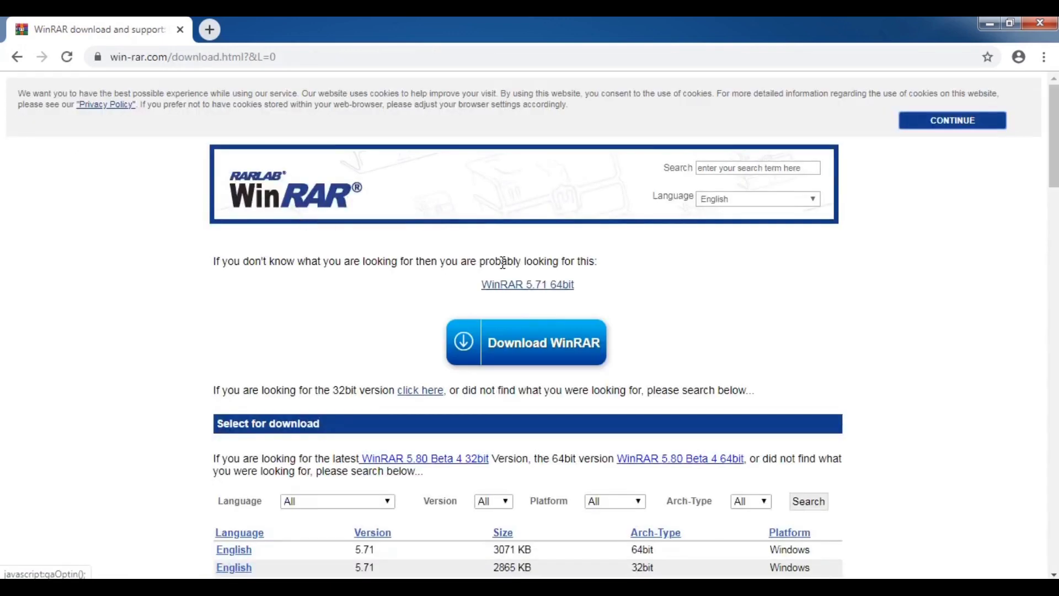
{"action": "left_click", "coordinate": [553, 346]}
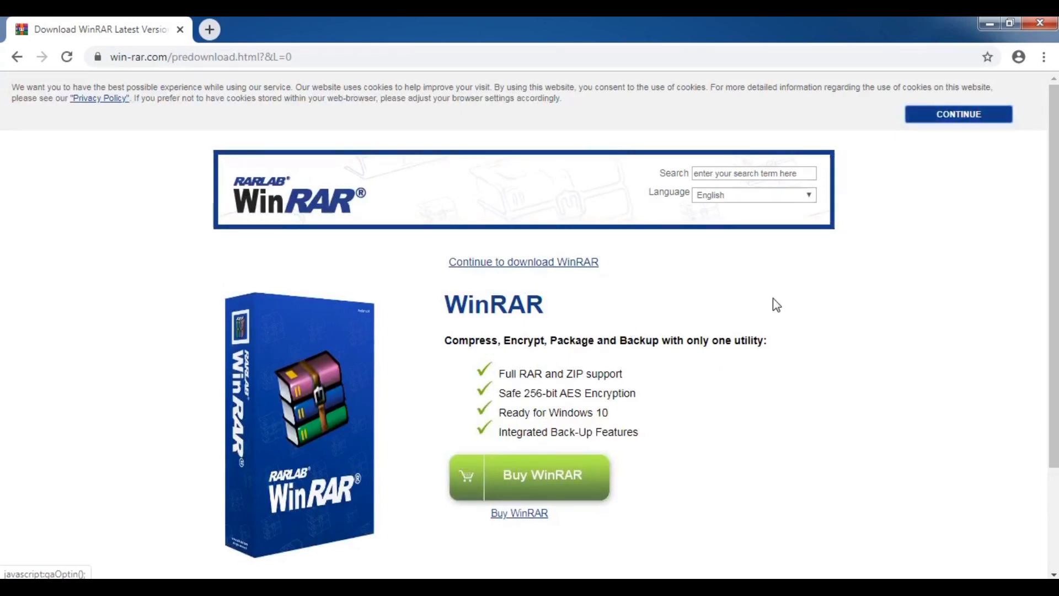
{"action": "scroll", "coordinate": [773, 297], "scroll_direction": "down", "scroll_amount": 3}
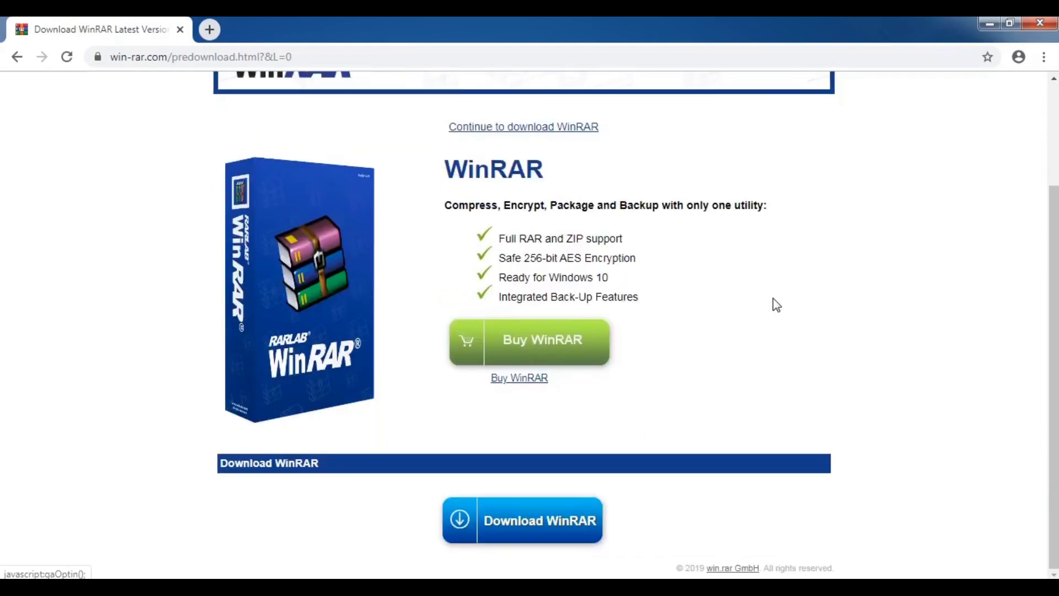
{"action": "left_click", "coordinate": [553, 523]}
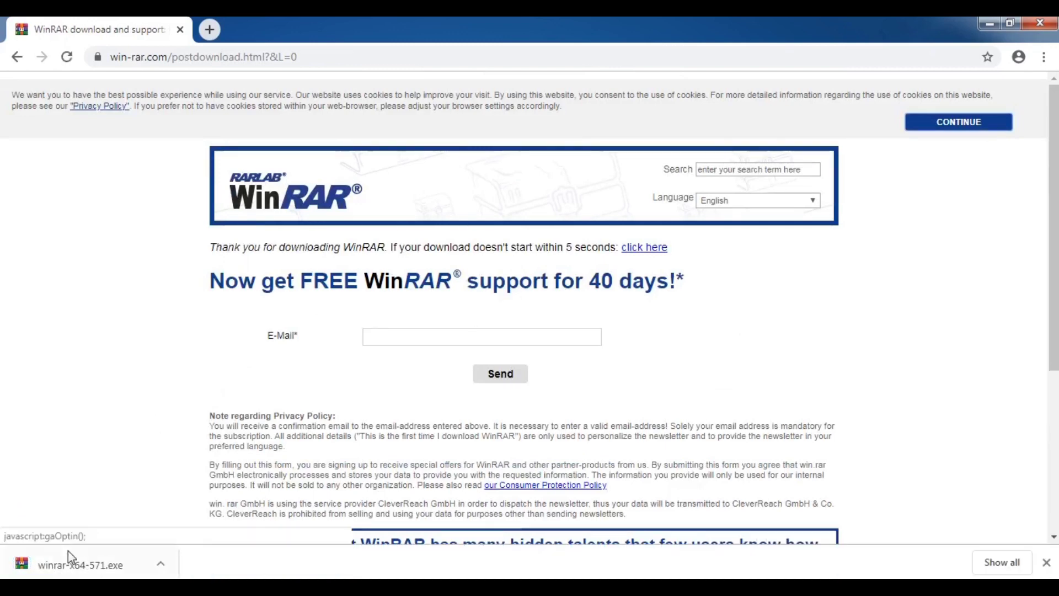
Step: Run the downloaded winrar-x64-571.exe installer and complete the WinRAR setup with the default file associations and integration options
{"action": "left_click", "coordinate": [55, 568]}
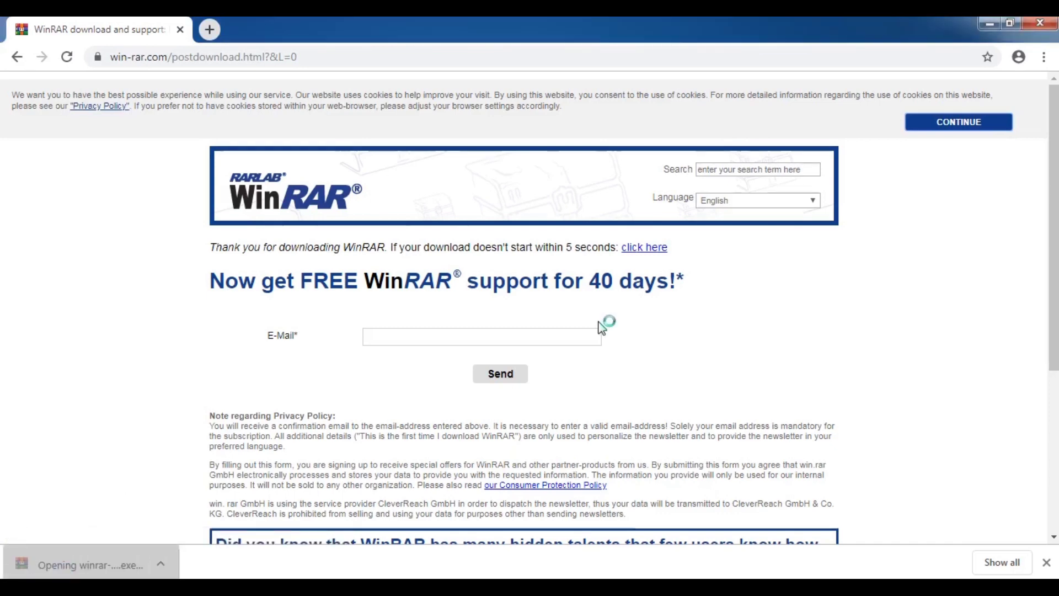
{"action": "left_click", "coordinate": [498, 461]}
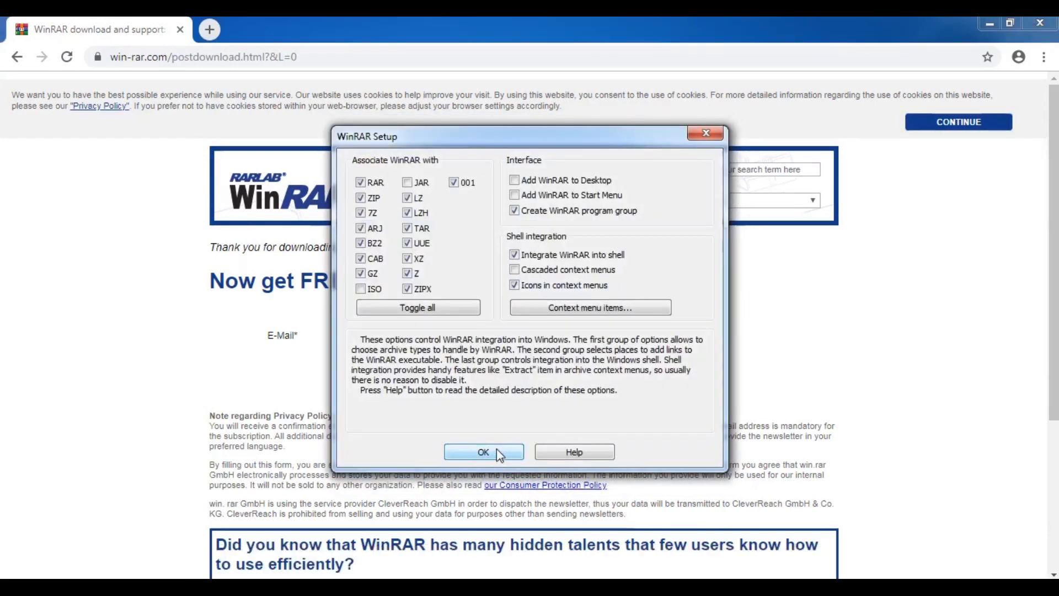
{"action": "left_click", "coordinate": [499, 453]}
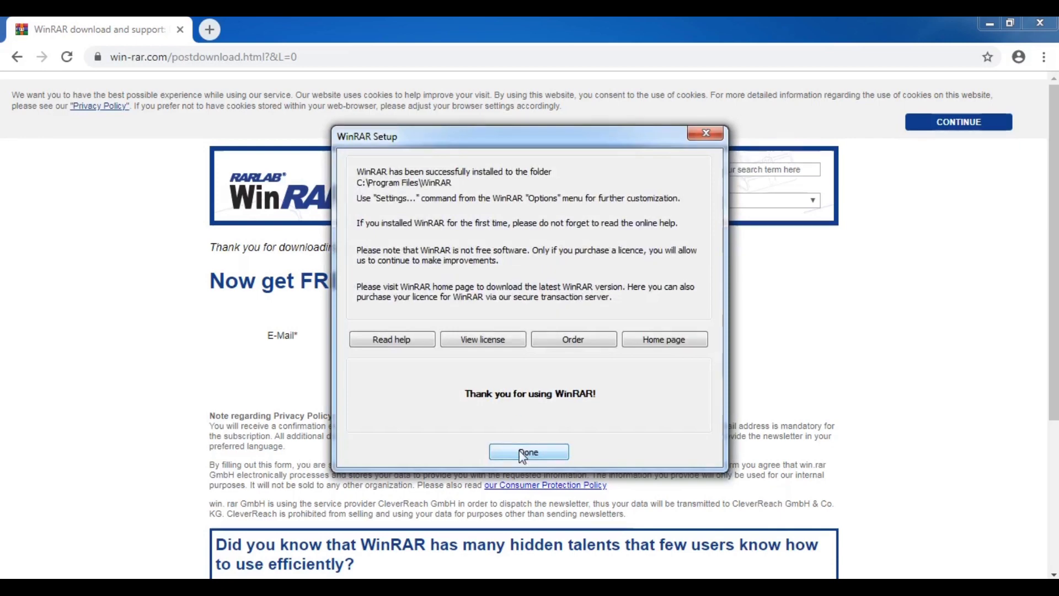
{"action": "left_click", "coordinate": [519, 450]}
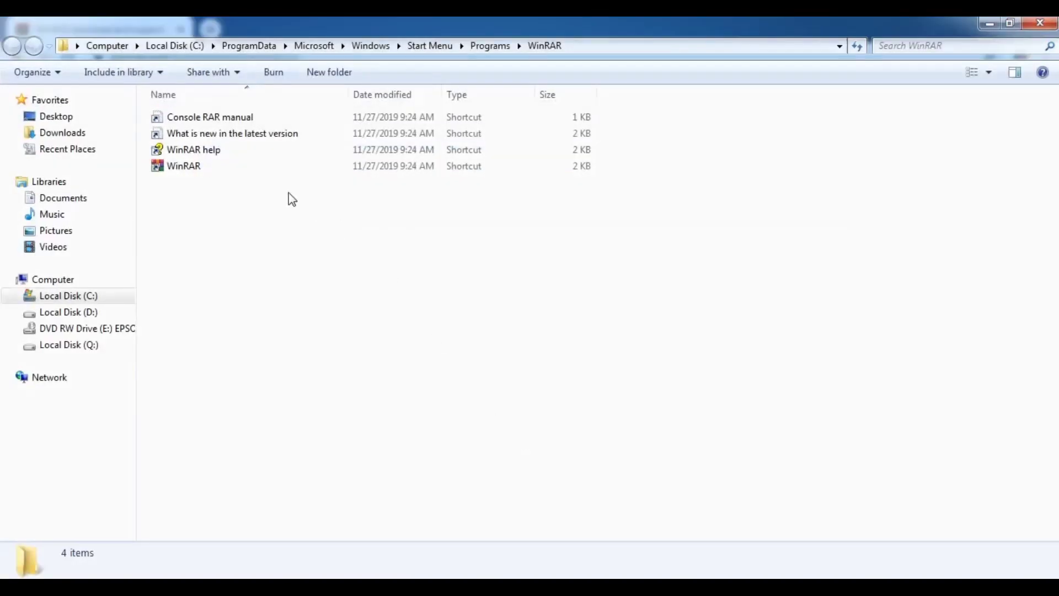
Step: Launch WinRAR from its program folder to check the installation, dismiss the first-use notification, and close the program
{"action": "left_click", "coordinate": [203, 169]}
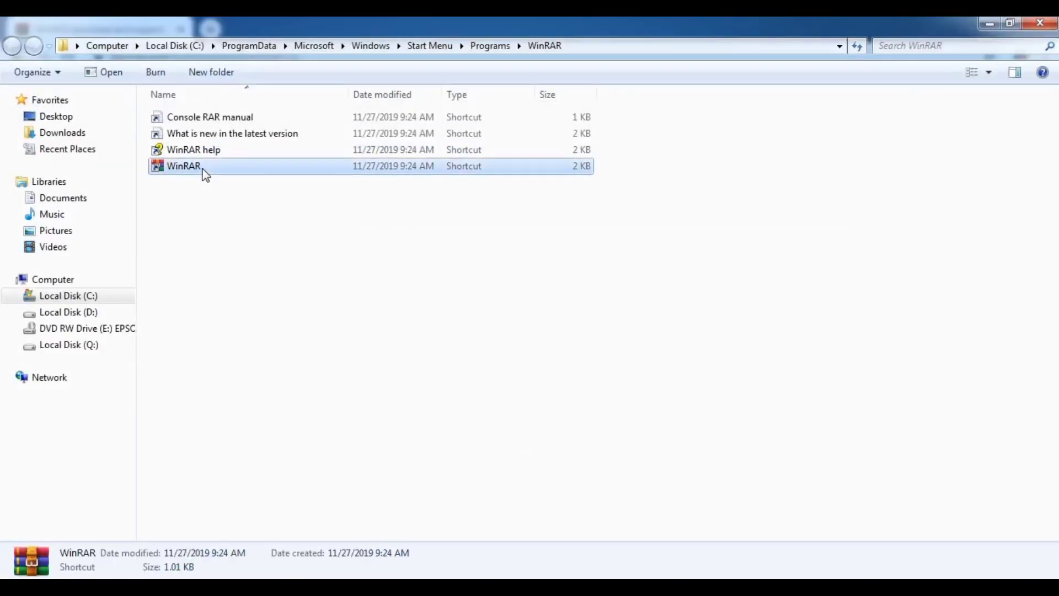
{"action": "double_click", "coordinate": [205, 172]}
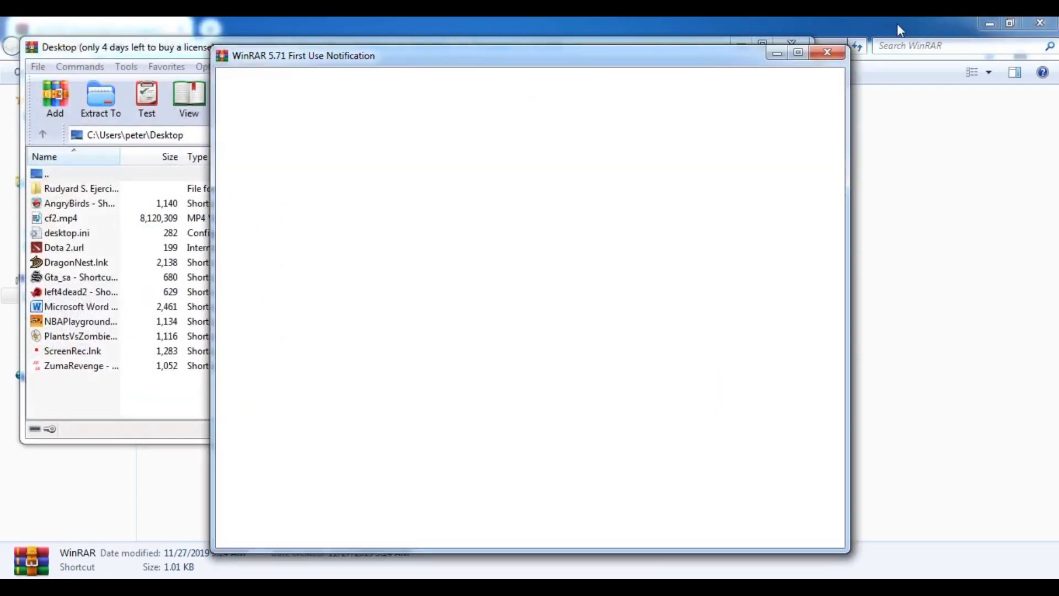
{"action": "left_click", "coordinate": [830, 53]}
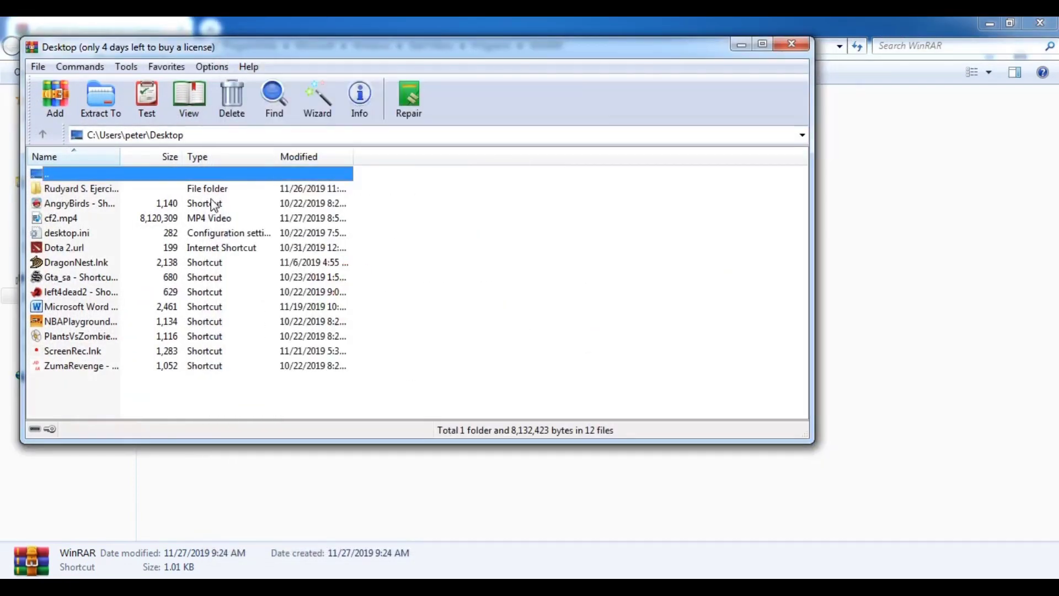
{"action": "left_click", "coordinate": [791, 44]}
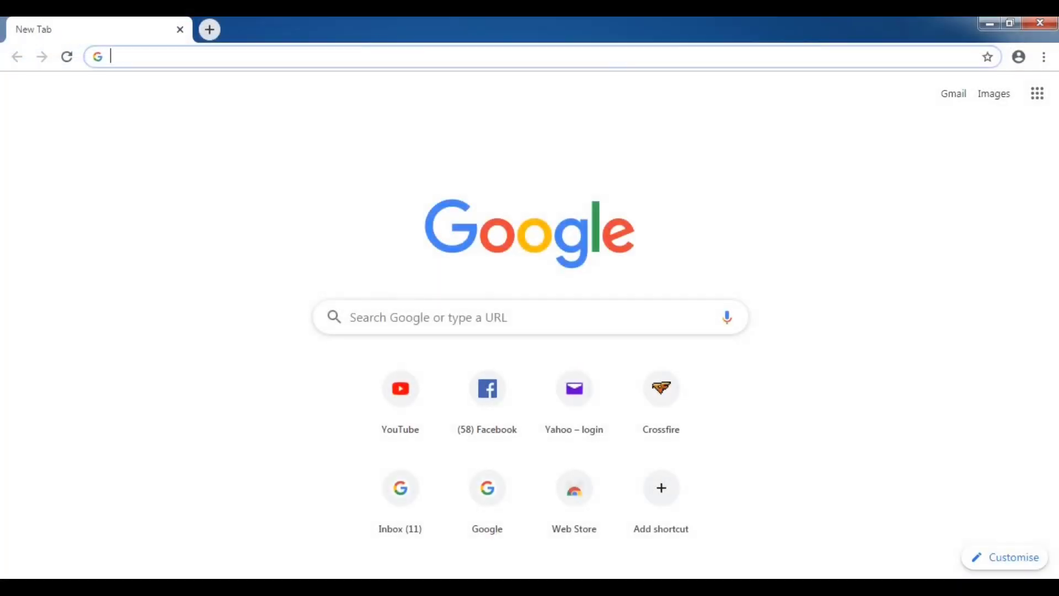
Step: Go to crossfire.ph and open the download page at the six-part client download section
{"action": "type", "text": "crossfire.ph"}
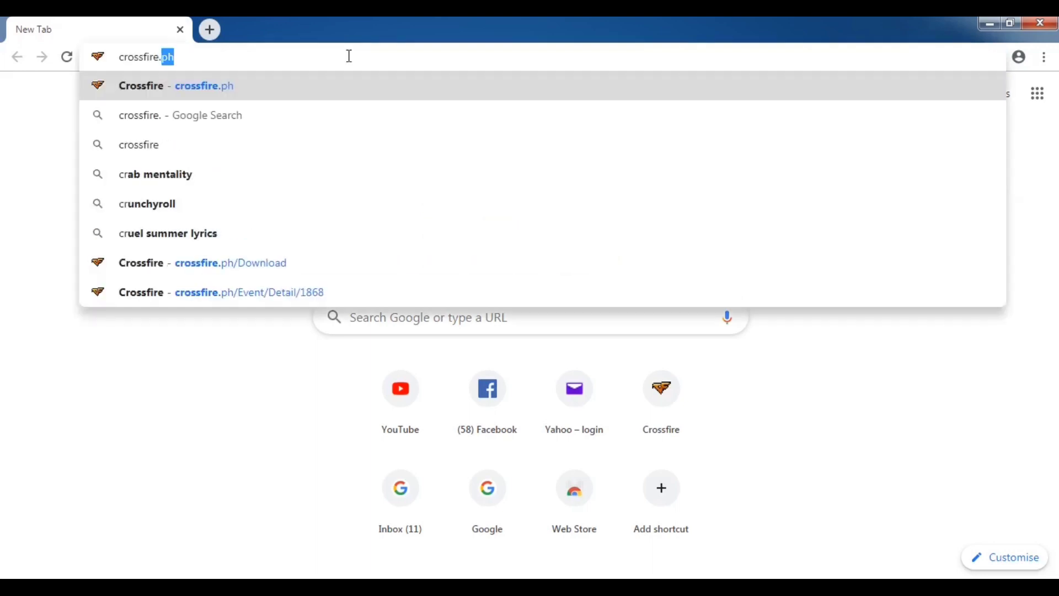
{"action": "key", "text": "Return"}
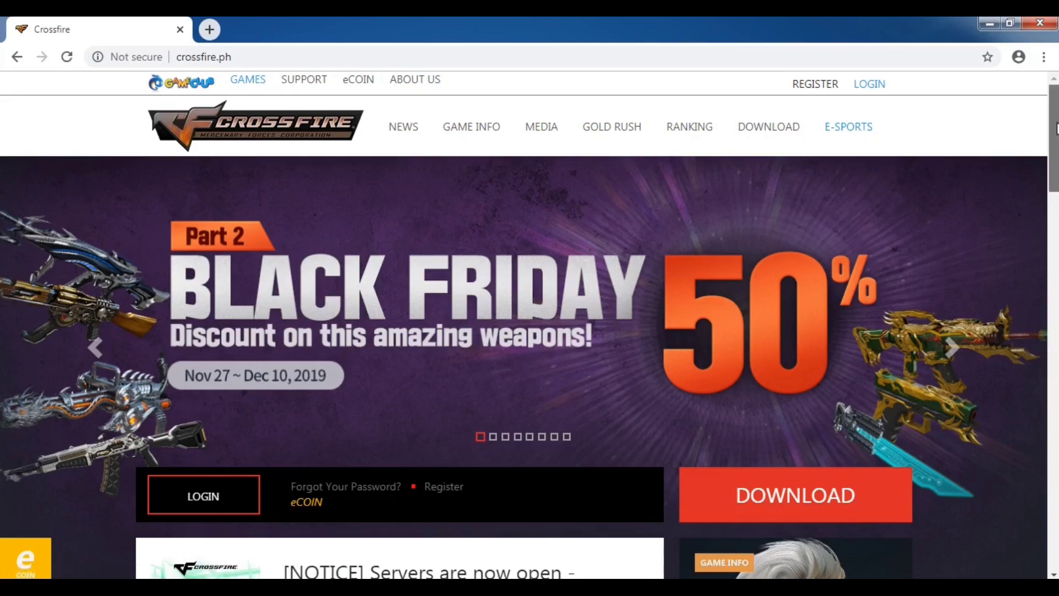
{"action": "left_click_drag", "start_coordinate": [1056, 128], "coordinate": [1055, 205]}
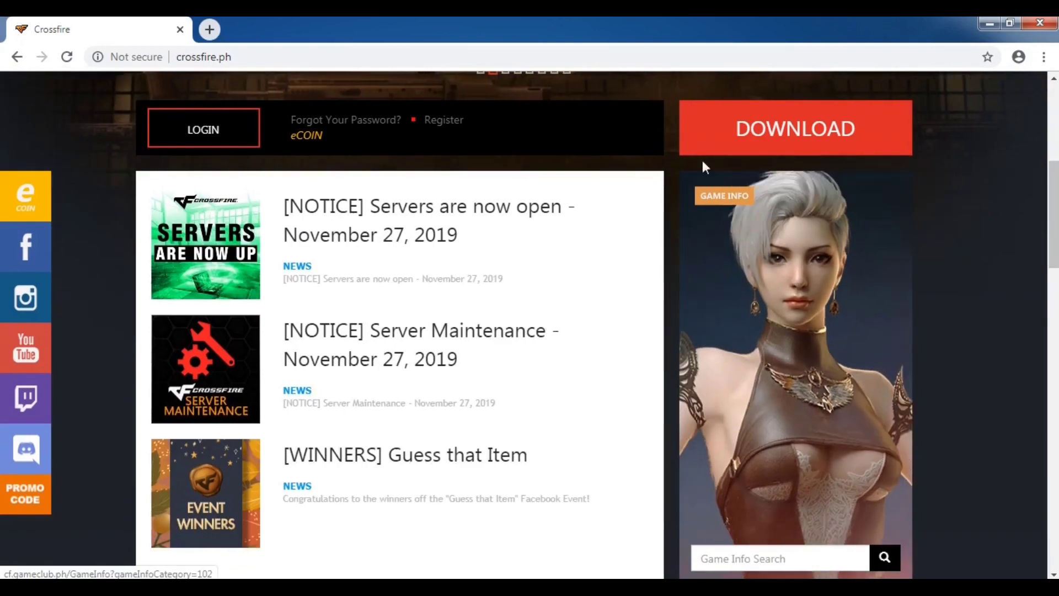
{"action": "left_click", "coordinate": [772, 134]}
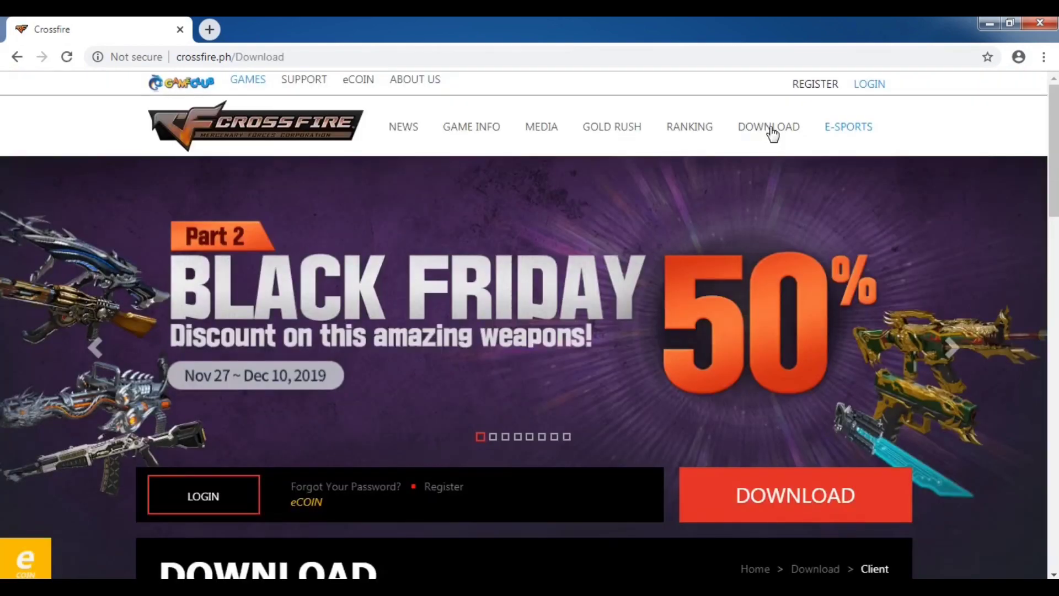
{"action": "left_click_drag", "start_coordinate": [1054, 104], "coordinate": [1021, 239]}
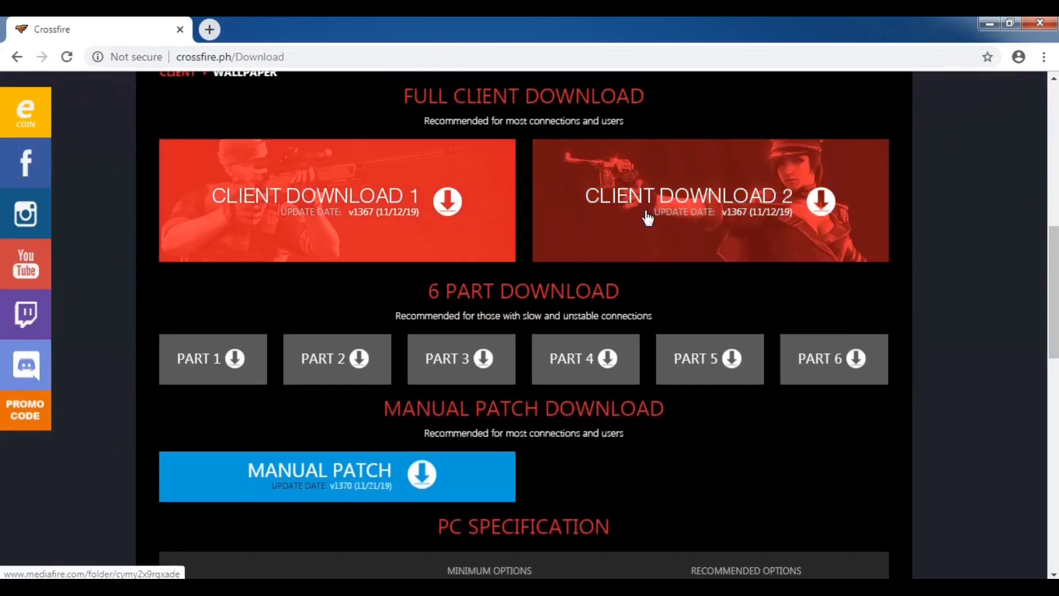
Step: Download Part 1 of the Crossfire client from MediaFire, closing the pop-up ad, and return to the Crossfire download page
{"action": "left_click", "coordinate": [210, 360]}
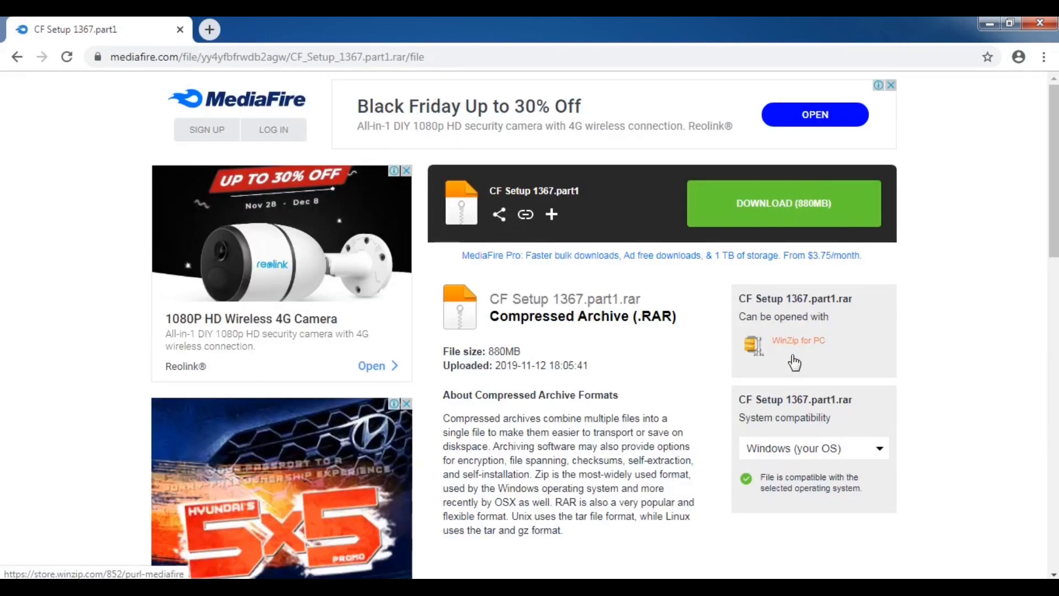
{"action": "left_click", "coordinate": [790, 220]}
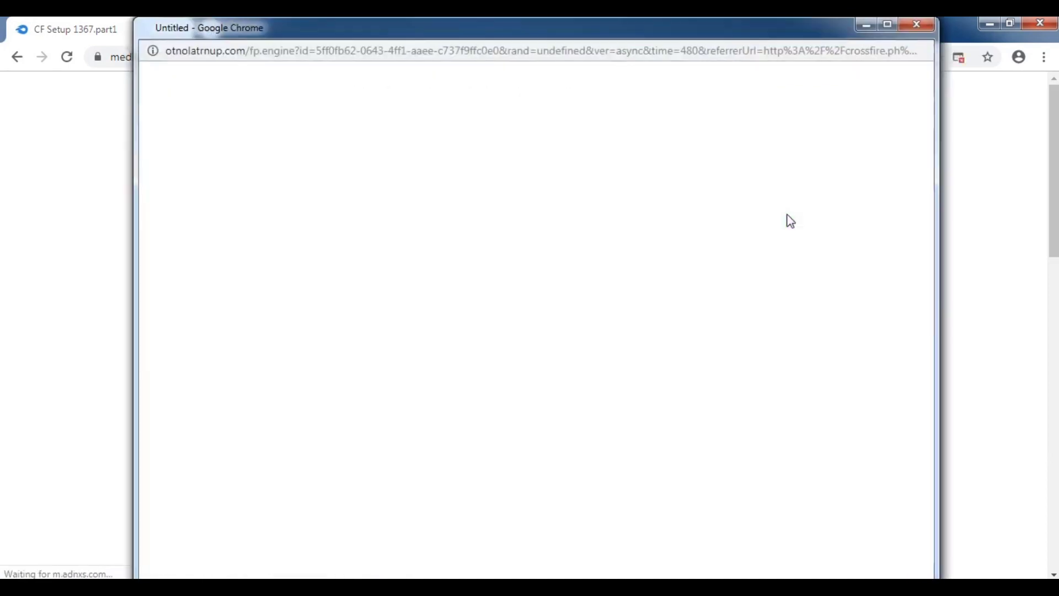
{"action": "left_click", "coordinate": [917, 25]}
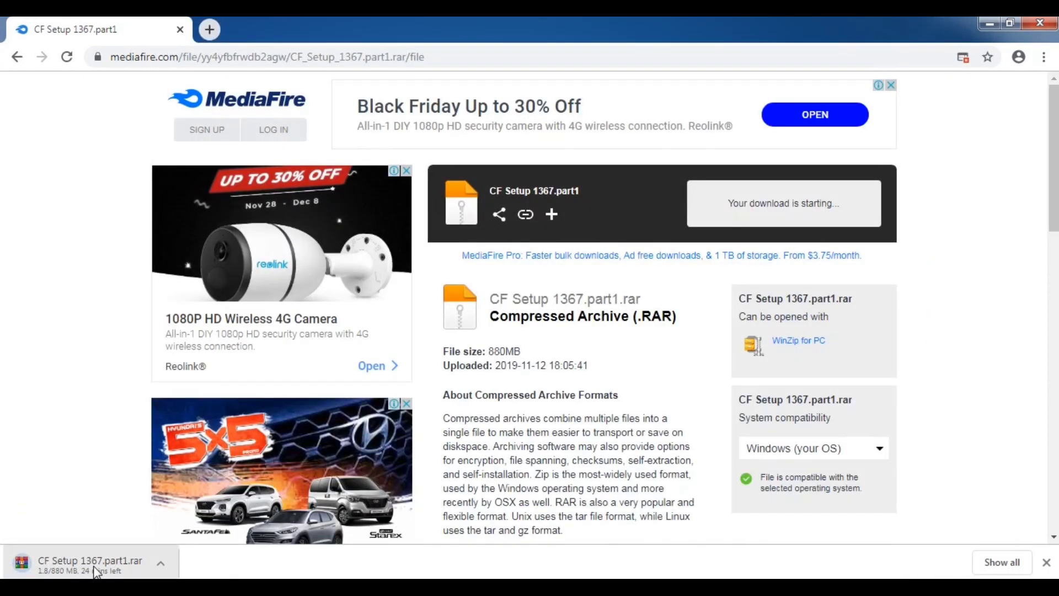
{"action": "left_click", "coordinate": [18, 57]}
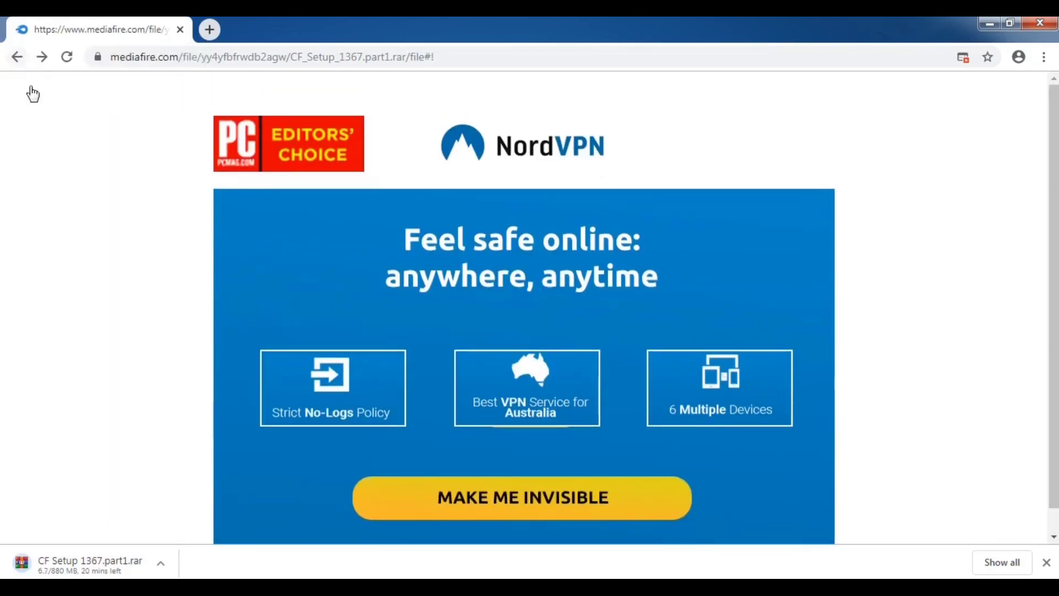
{"action": "left_click", "coordinate": [15, 58]}
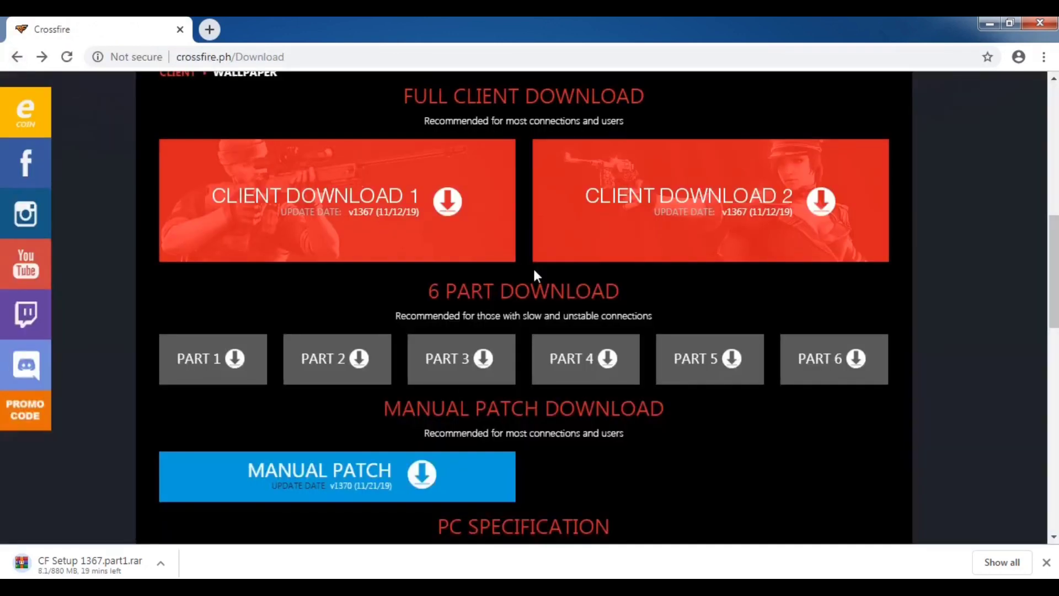
Step: Download Part 2 of the Crossfire client from MediaFire, closing the pop-up ad, and return to the Crossfire download page
{"action": "left_click", "coordinate": [325, 370]}
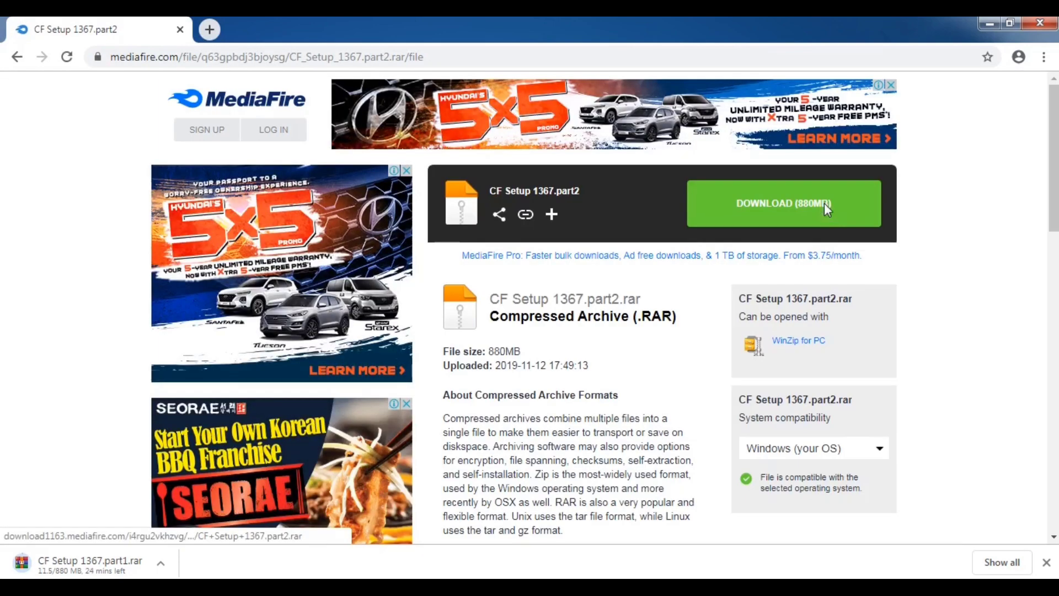
{"action": "left_click", "coordinate": [824, 203]}
{"action": "left_click", "coordinate": [921, 32]}
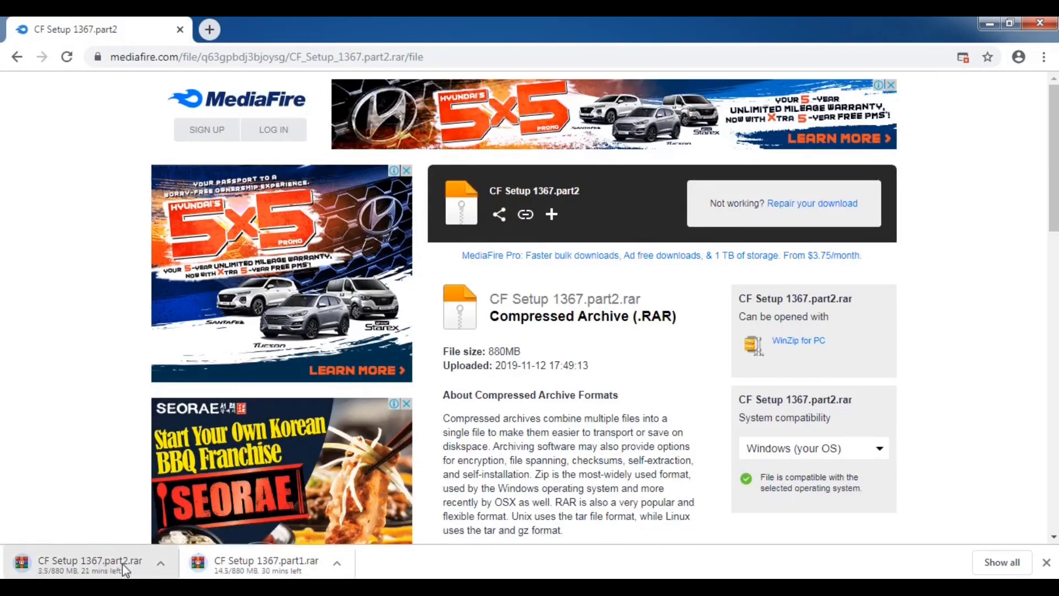
{"action": "left_click", "coordinate": [16, 60]}
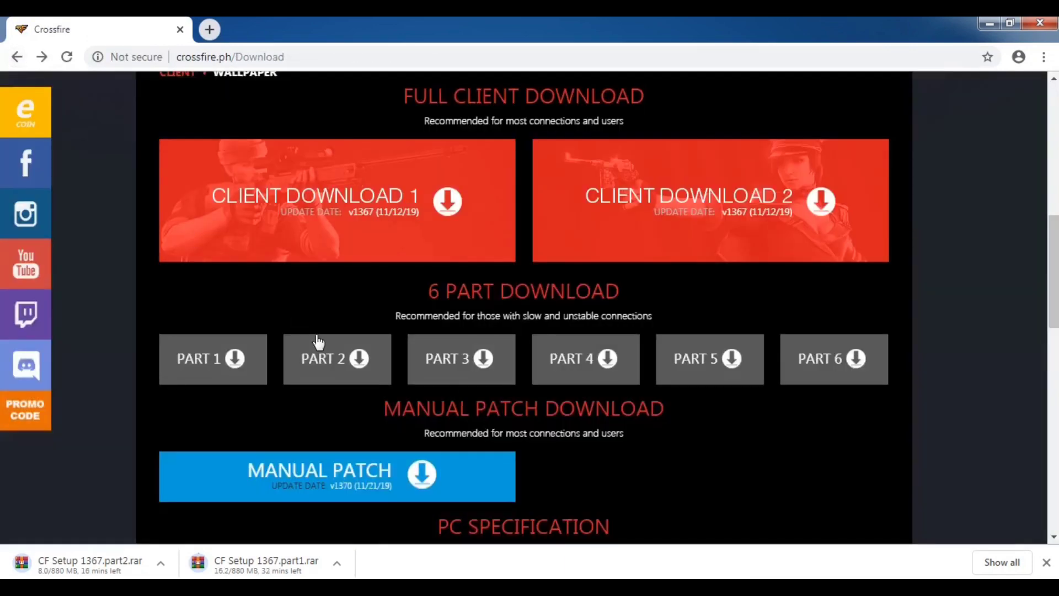
Step: Download Part 3 of the Crossfire client from MediaFire and return to the Crossfire download page
{"action": "left_click", "coordinate": [465, 368]}
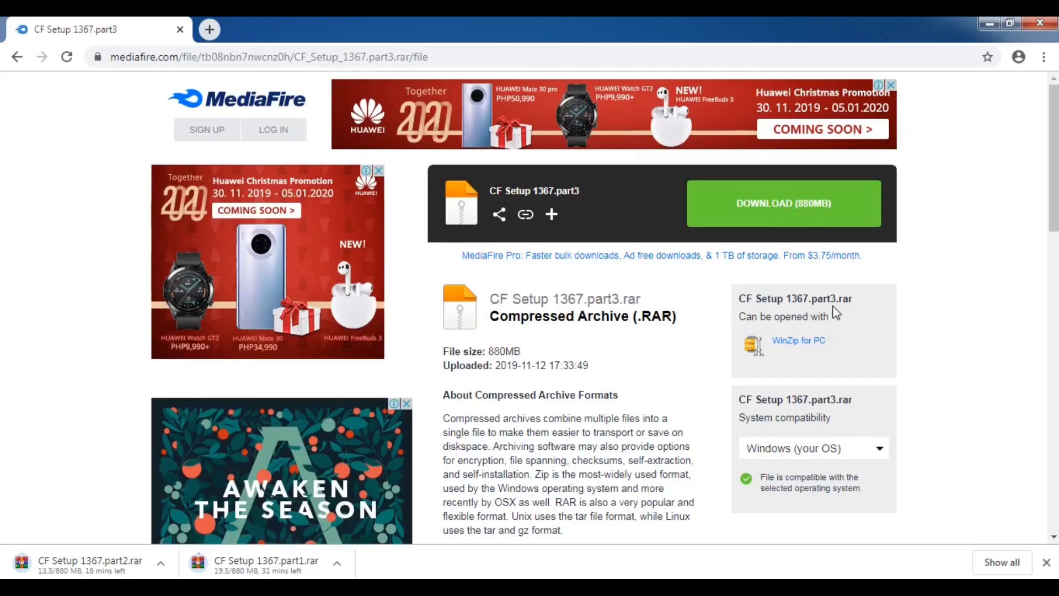
{"action": "left_click", "coordinate": [792, 210]}
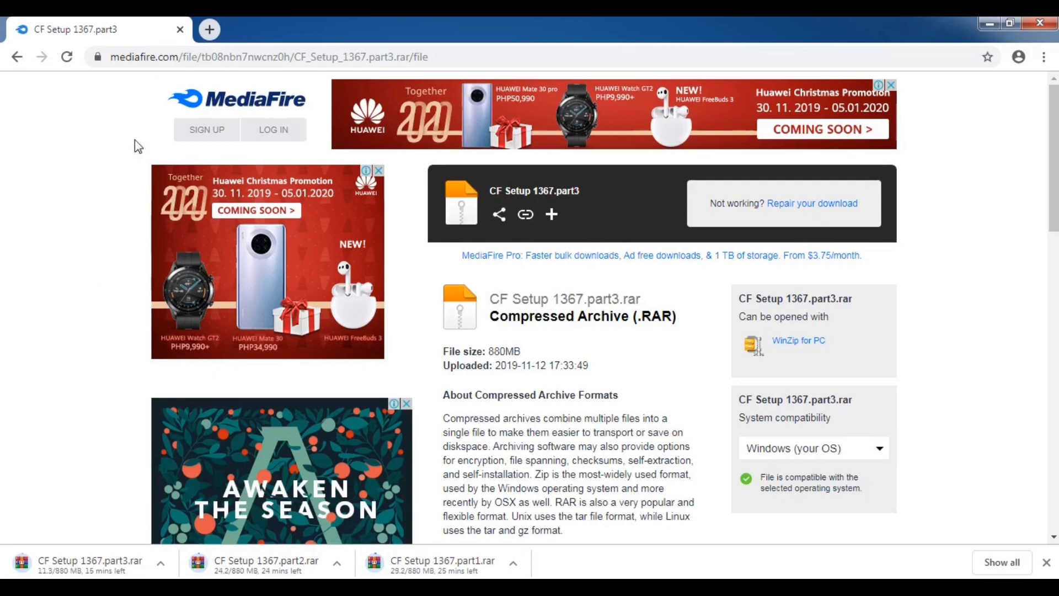
{"action": "mouse_move", "coordinate": [1054, 160]}
{"action": "left_mouse_down"}
{"action": "mouse_move", "coordinate": [1054, 227]}
{"action": "mouse_move", "coordinate": [1054, 160]}
{"action": "left_mouse_up"}
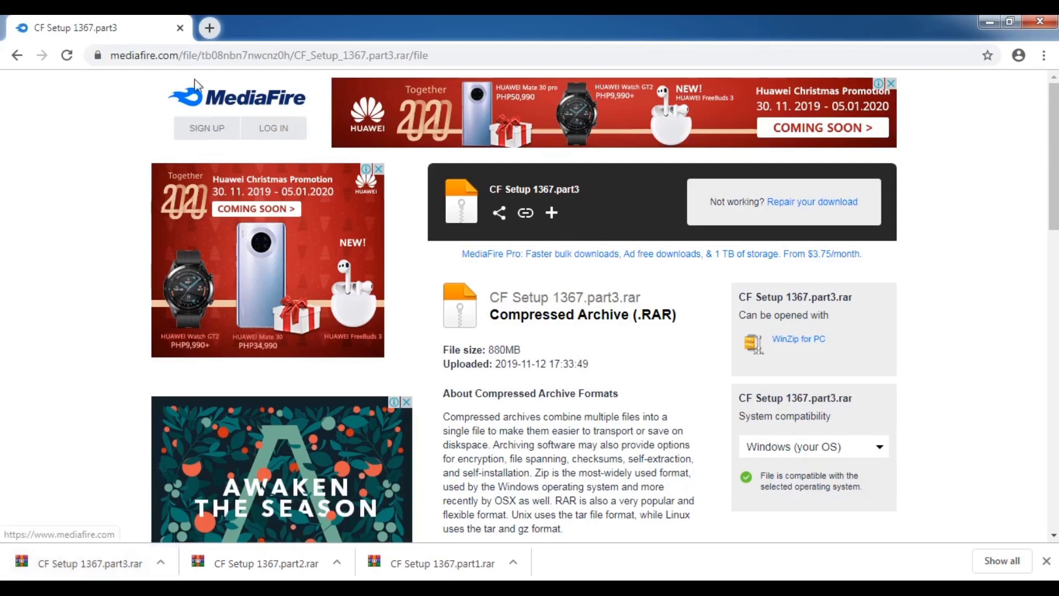
{"action": "left_click", "coordinate": [13, 62]}
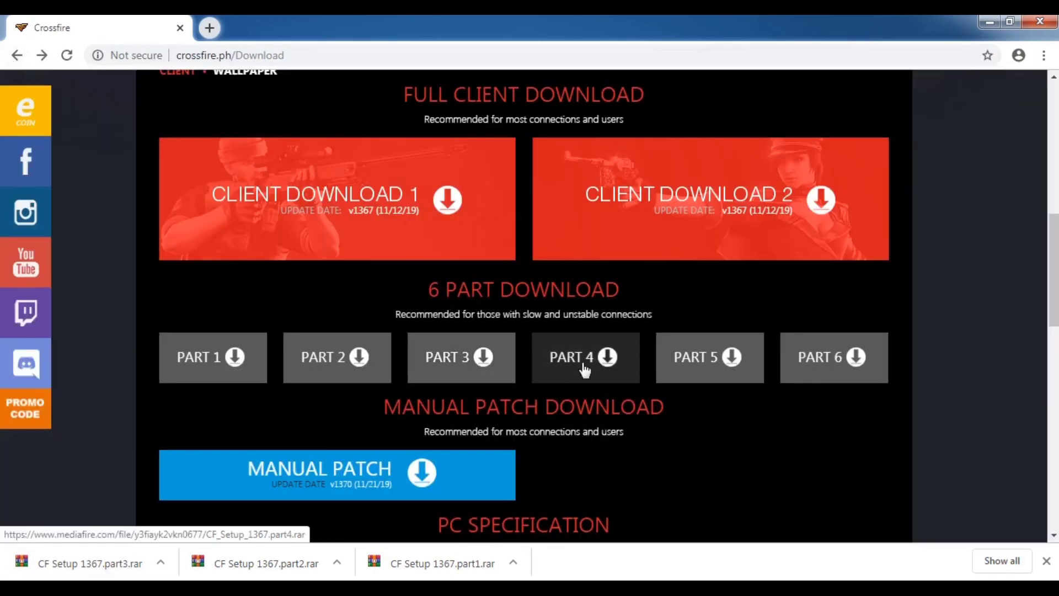
Step: Download Part 4 of the Crossfire client from MediaFire, closing the pop-up ad, and return to the Crossfire download page
{"action": "left_click", "coordinate": [592, 364]}
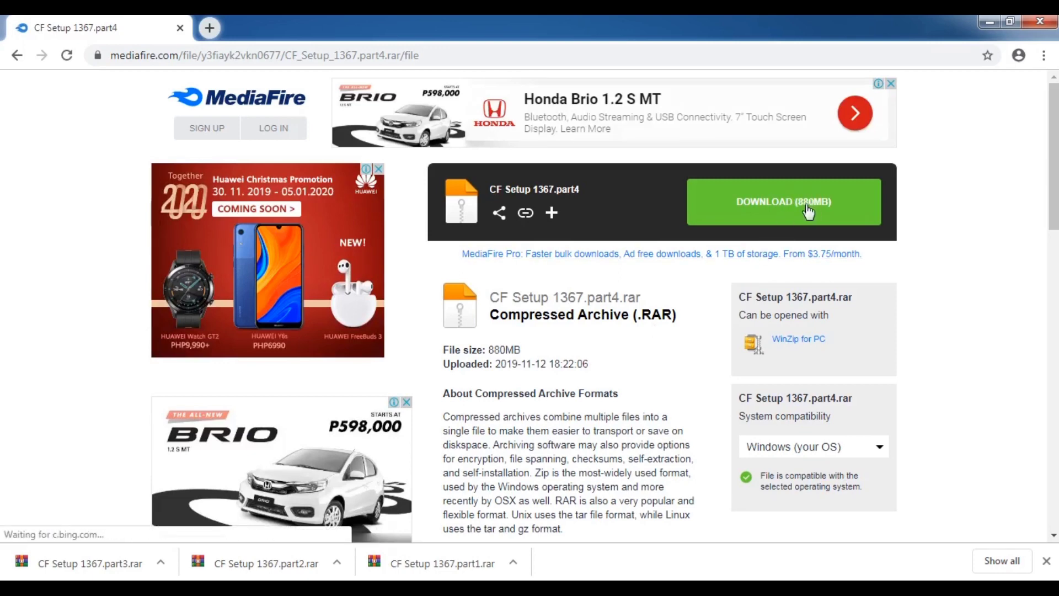
{"action": "left_click", "coordinate": [797, 202]}
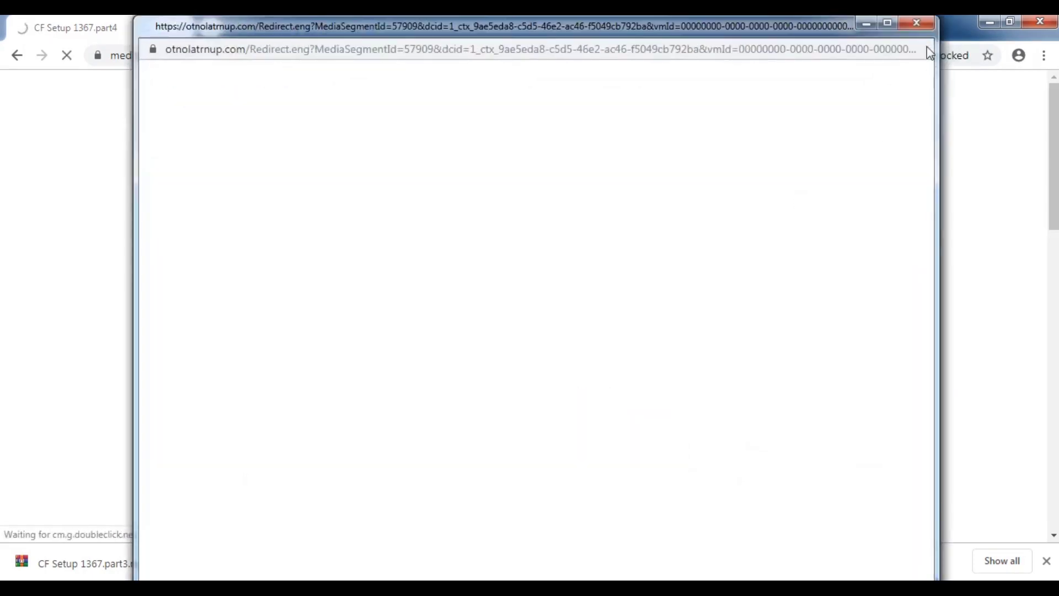
{"action": "left_click", "coordinate": [916, 23]}
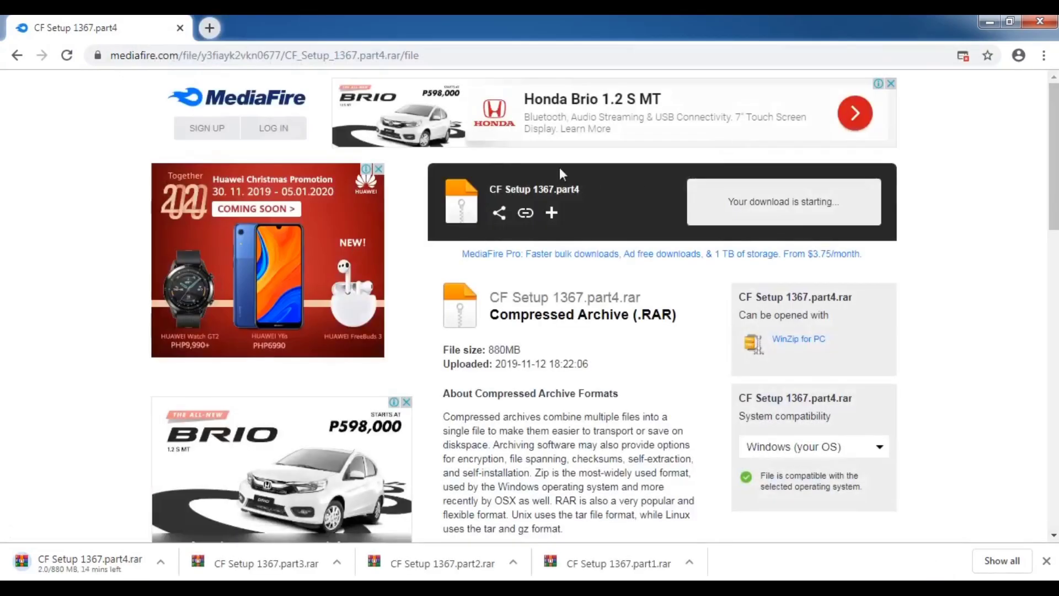
{"action": "left_click", "coordinate": [15, 55]}
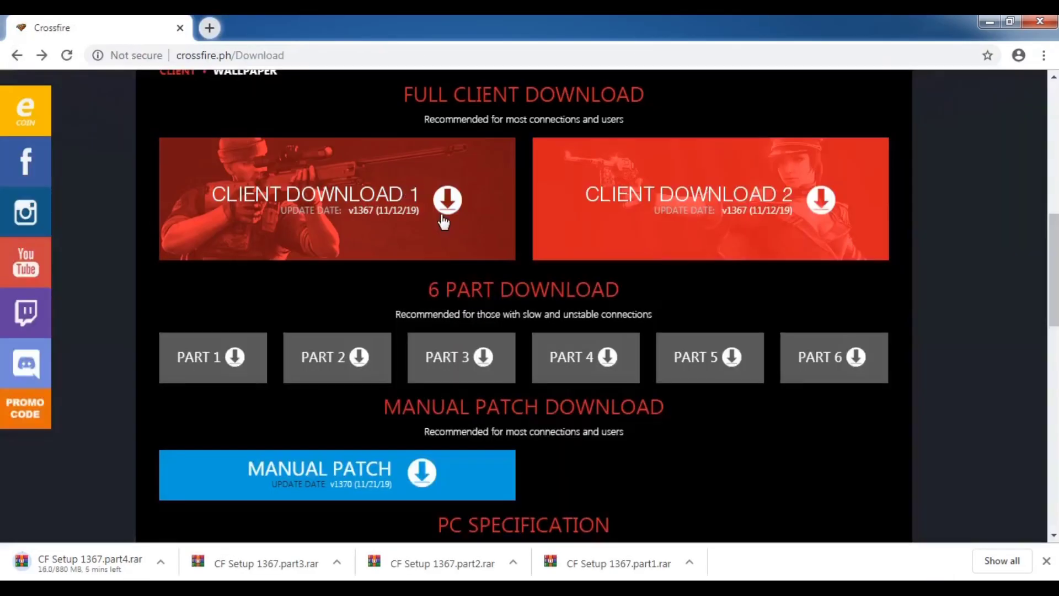
Step: Download Parts 5 and 6 of the Crossfire client from MediaFire, closing the pop-up ad
{"action": "left_click", "coordinate": [713, 364]}
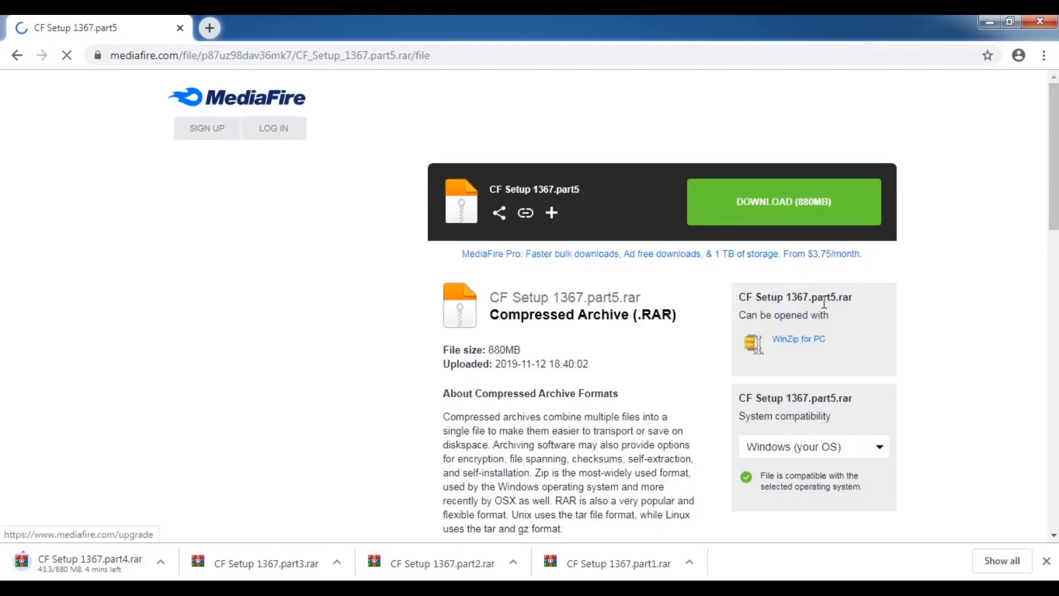
{"action": "left_click", "coordinate": [806, 209]}
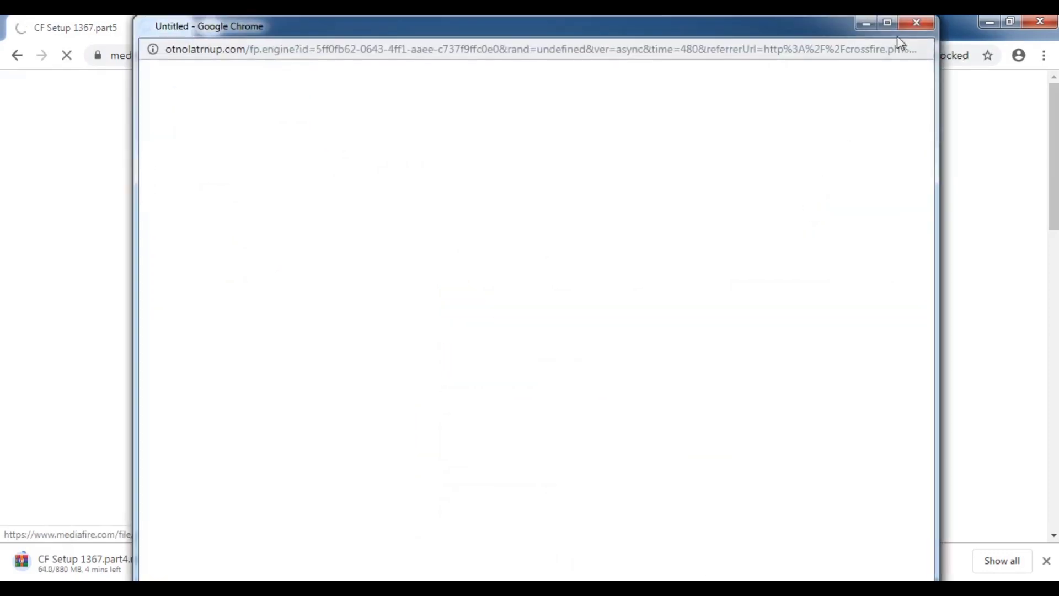
{"action": "left_click", "coordinate": [910, 28]}
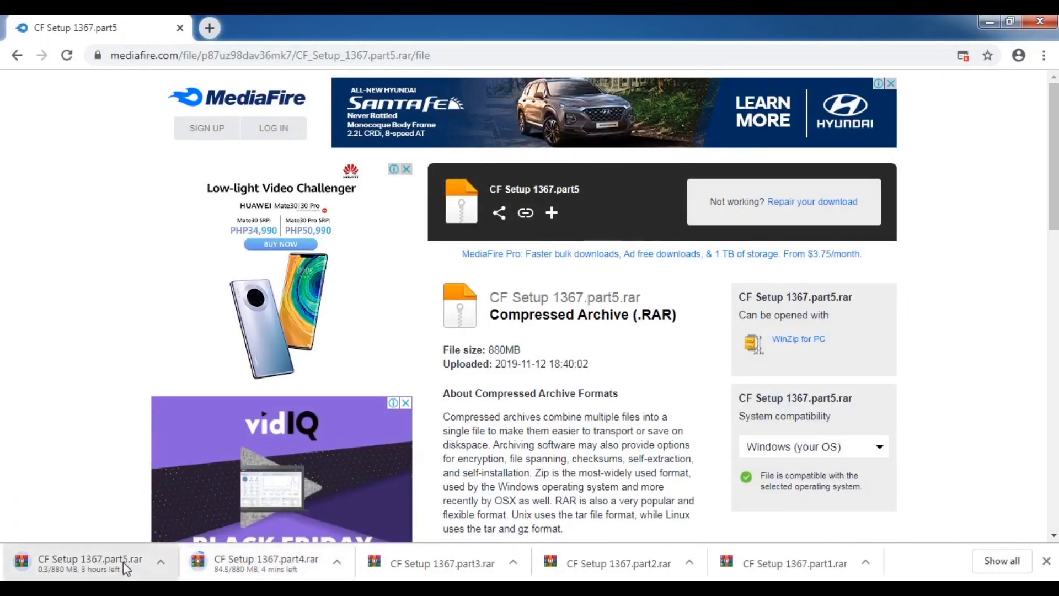
{"action": "left_click", "coordinate": [18, 57]}
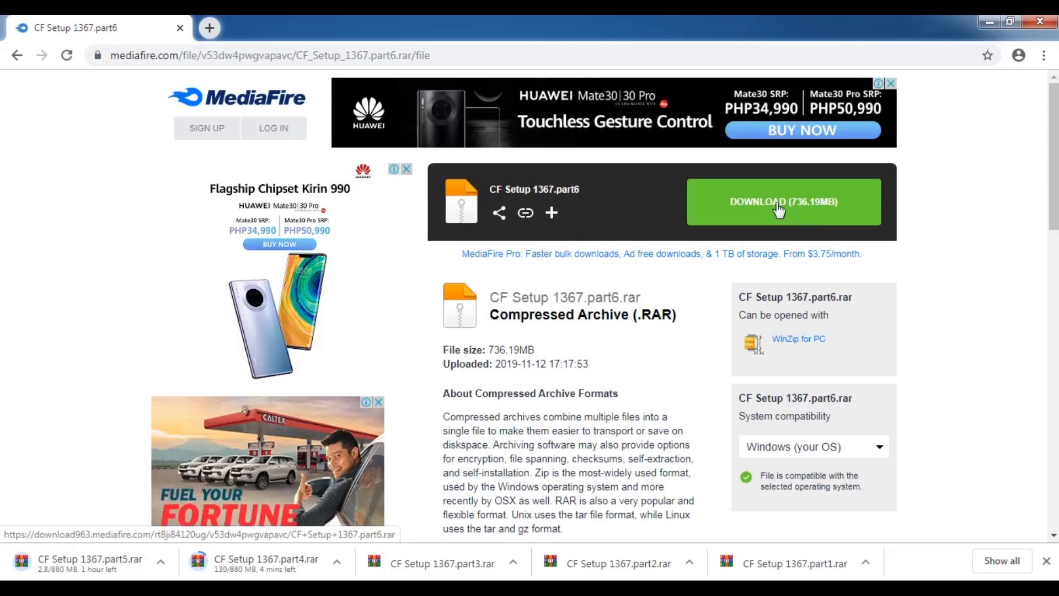
{"action": "left_click", "coordinate": [778, 210]}
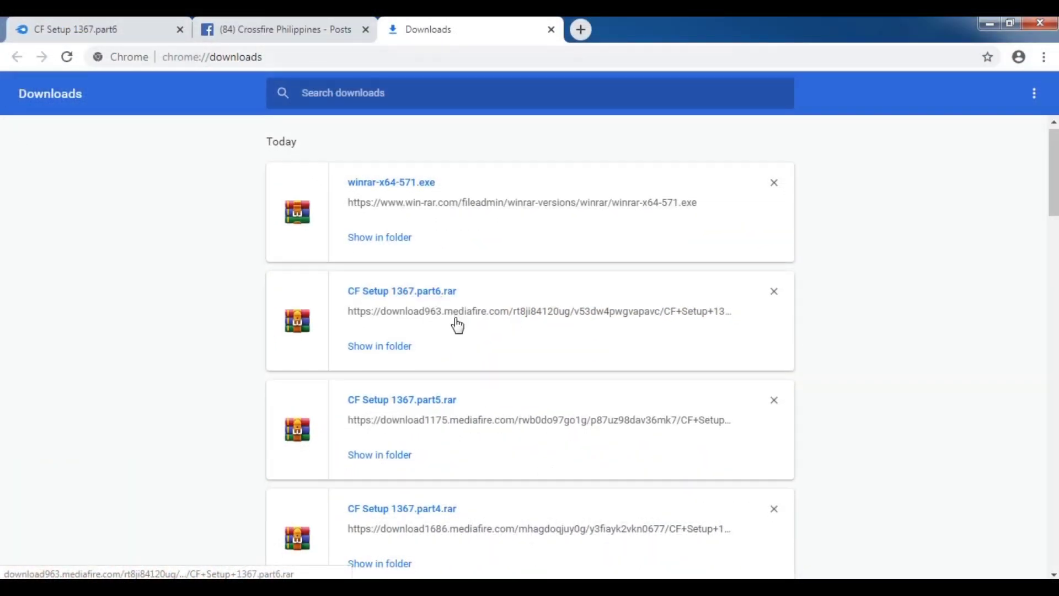
Step: Show CF Setup 1367.part1.rar in its folder from the browser's list of downloads
{"action": "scroll", "coordinate": [442, 314], "scroll_direction": "down", "scroll_amount": 3}
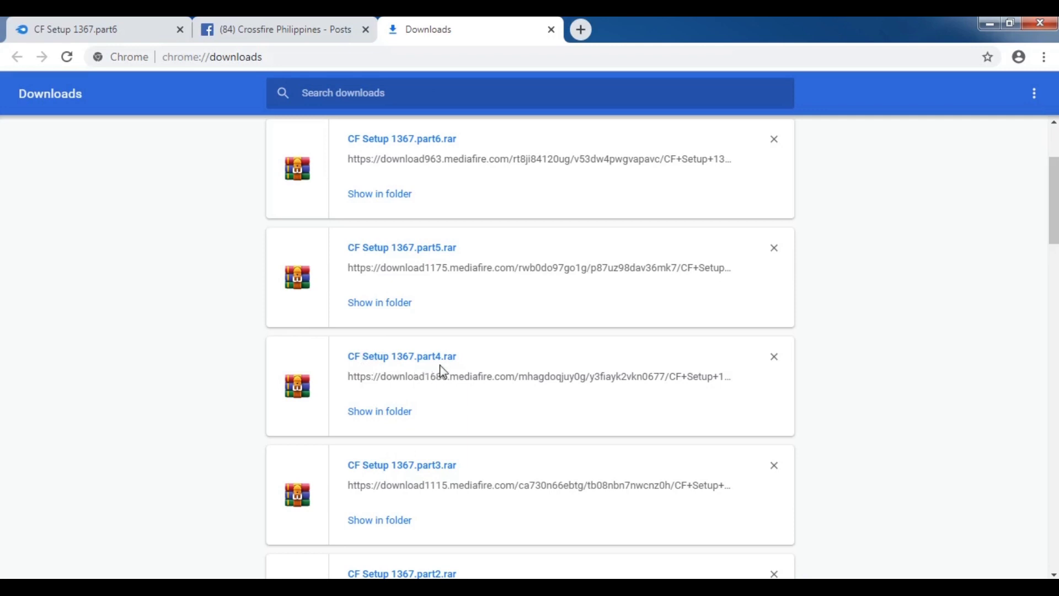
{"action": "scroll", "coordinate": [441, 372], "scroll_direction": "down", "scroll_amount": 1}
{"action": "scroll", "coordinate": [441, 396], "scroll_direction": "down", "scroll_amount": 3}
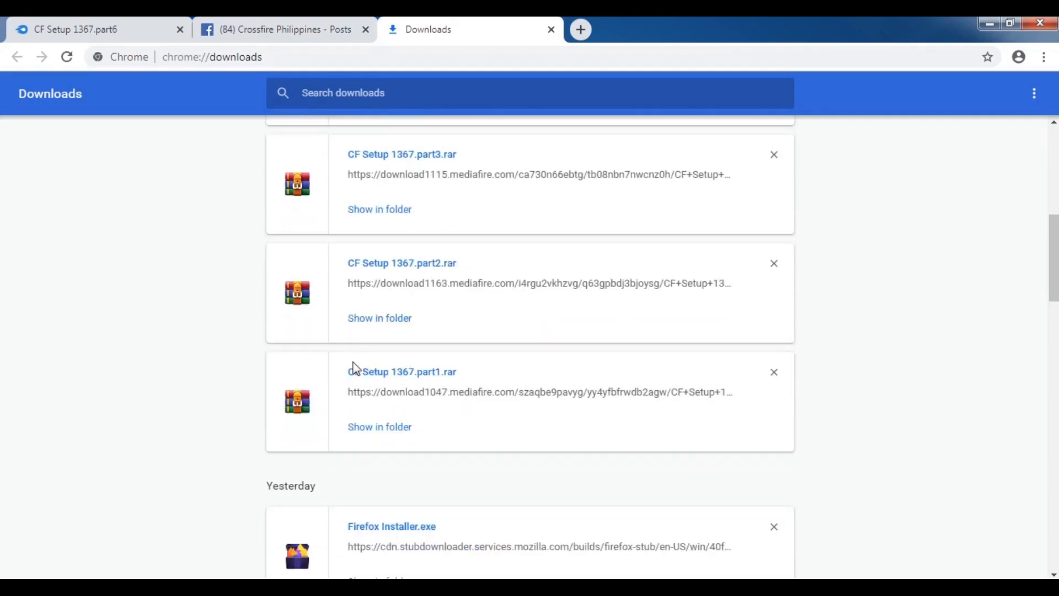
{"action": "left_click", "coordinate": [395, 429]}
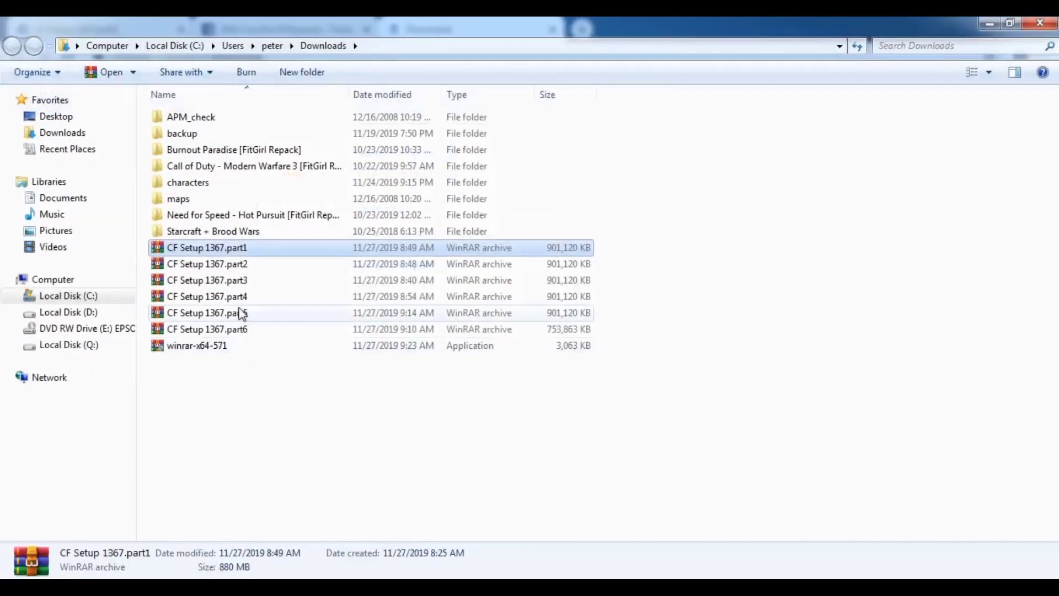
Step: Extract all six CF Setup 1367 archive parts together directly into the Downloads folder
{"action": "left_click", "coordinate": [245, 269]}
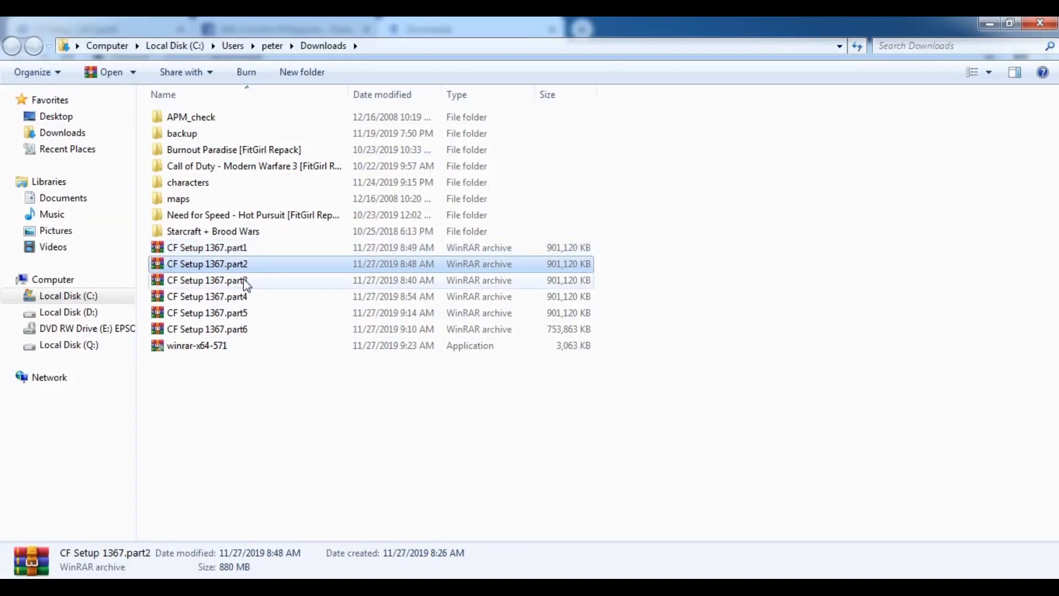
{"action": "left_click", "coordinate": [243, 279]}
{"action": "left_click", "coordinate": [259, 296]}
{"action": "left_click", "coordinate": [256, 314]}
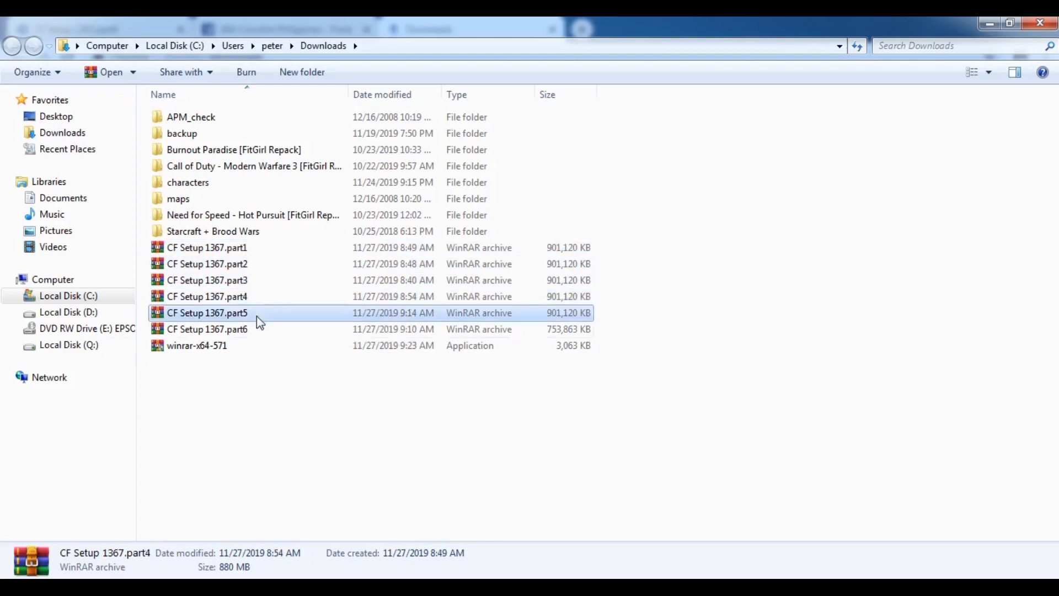
{"action": "left_click", "coordinate": [256, 327]}
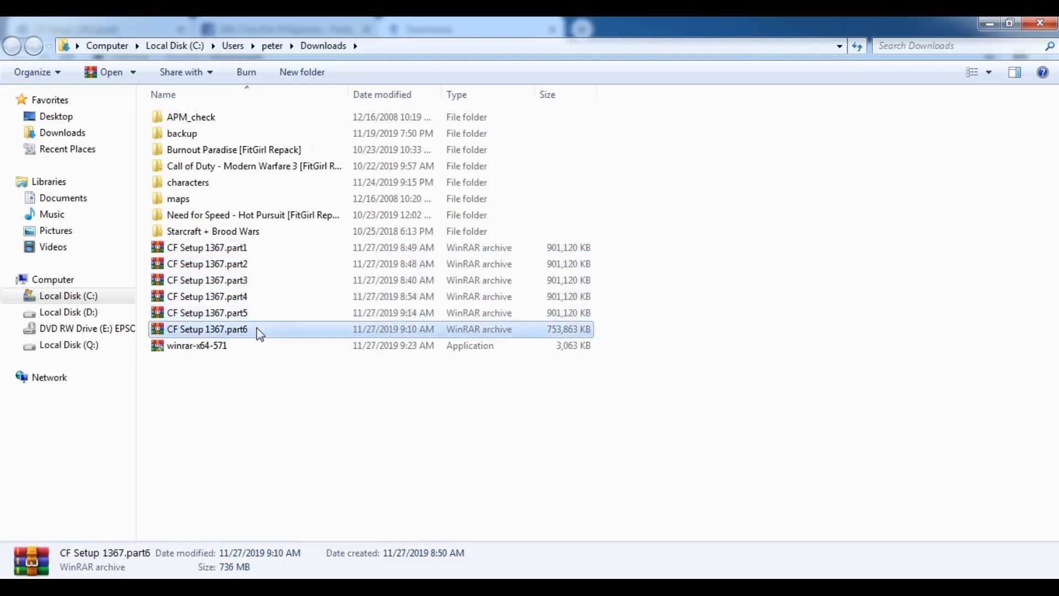
{"action": "left_click", "coordinate": [144, 247]}
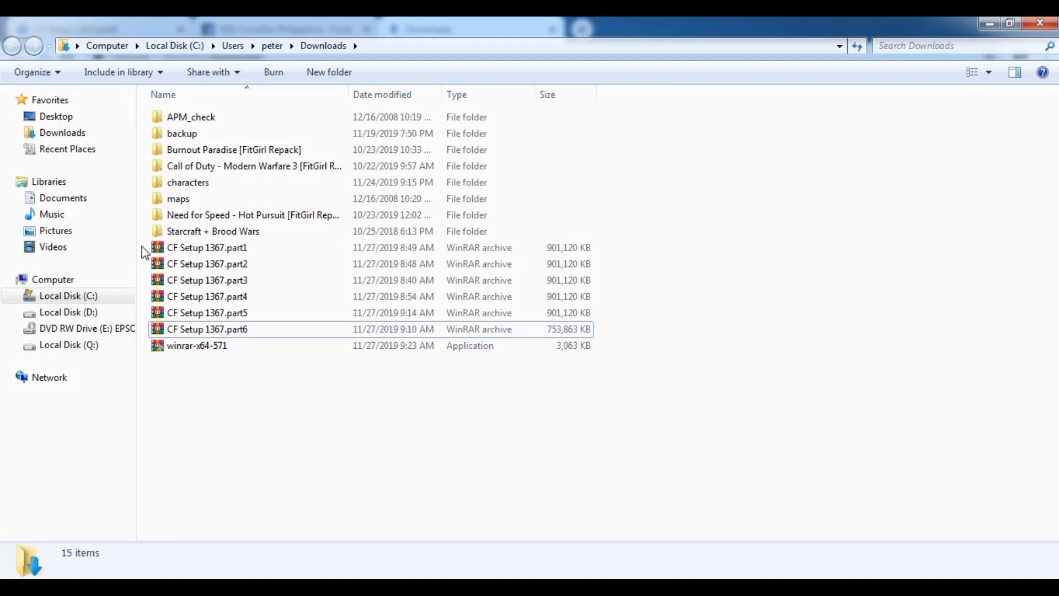
{"action": "left_click_drag", "start_coordinate": [141, 246], "coordinate": [350, 333]}
{"action": "right_click", "coordinate": [306, 264]}
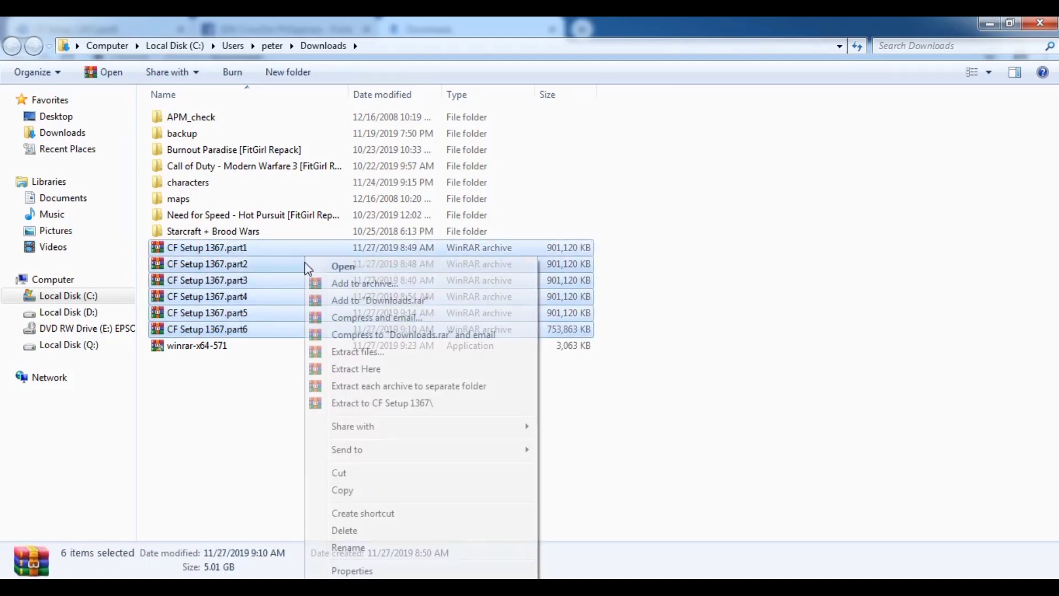
{"action": "left_click", "coordinate": [333, 369]}
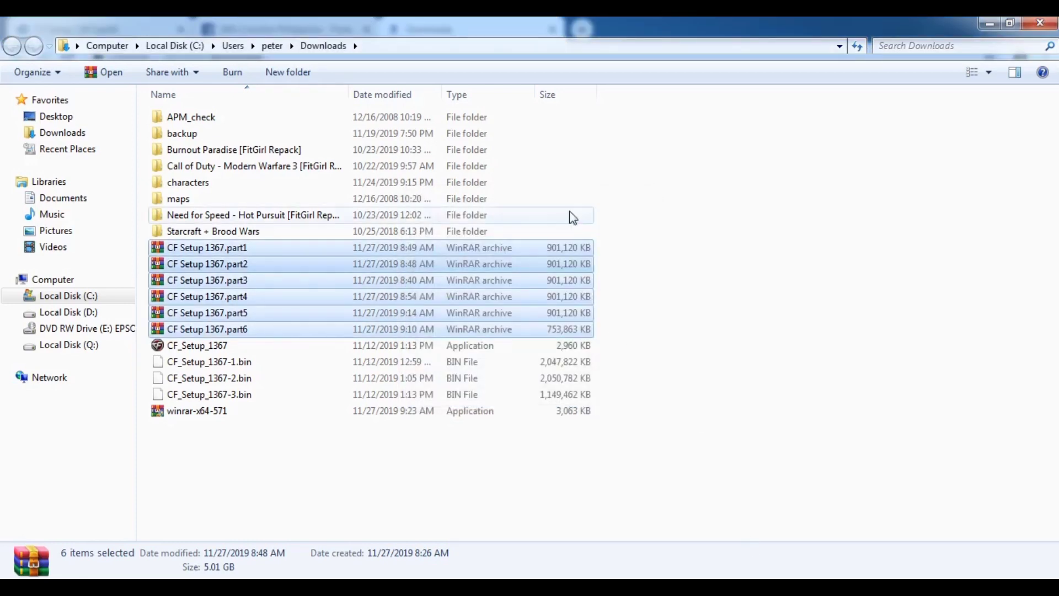
Step: Run the extracted CF_Setup_1367 application and start installing Crossfire PH with a desktop shortcut
{"action": "left_click", "coordinate": [746, 180]}
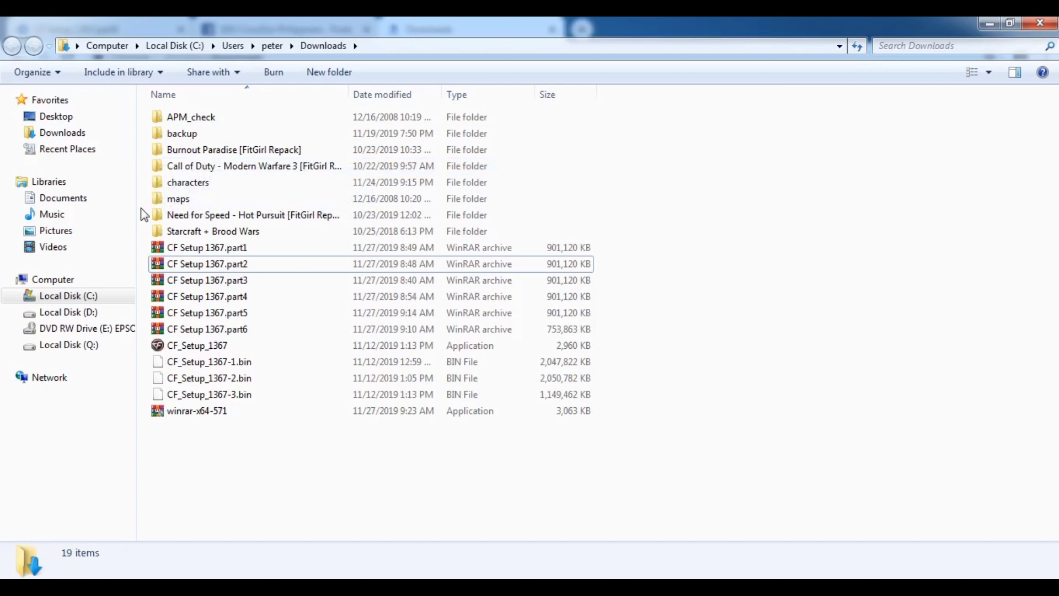
{"action": "left_click", "coordinate": [208, 351]}
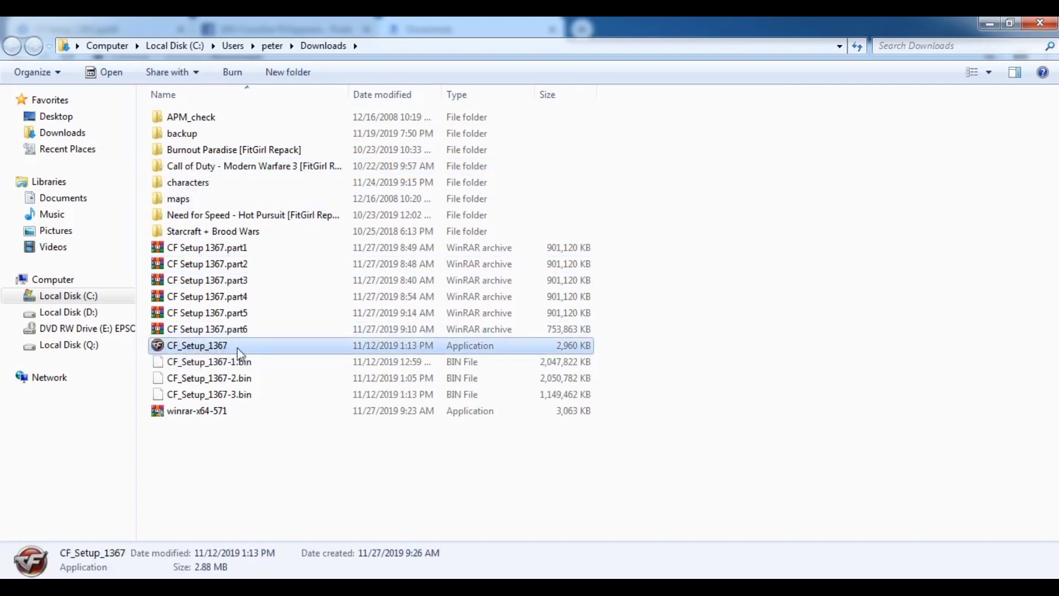
{"action": "double_click", "coordinate": [239, 351]}
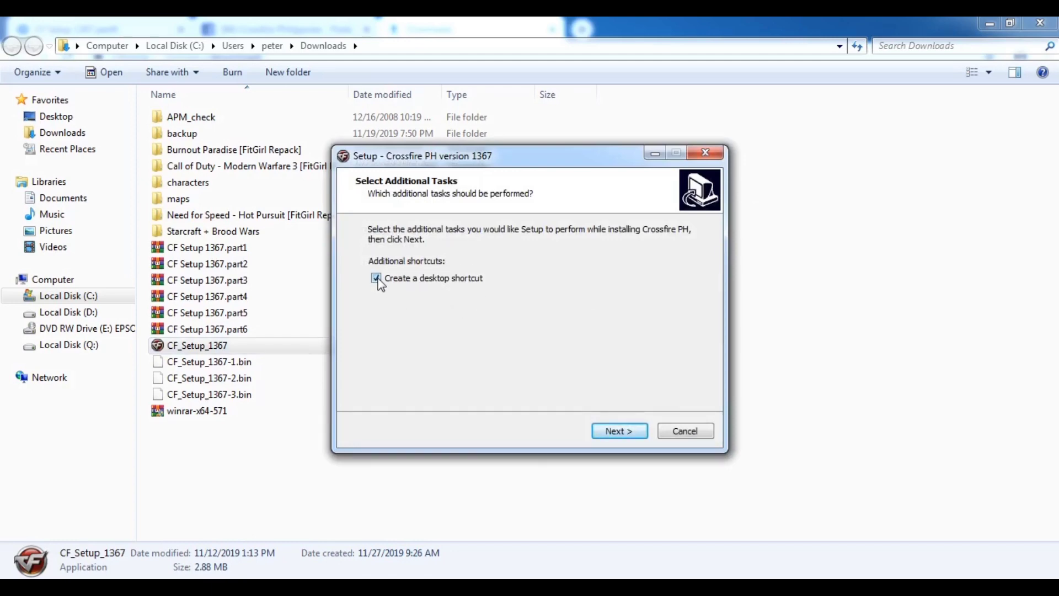
{"action": "left_click", "coordinate": [630, 436]}
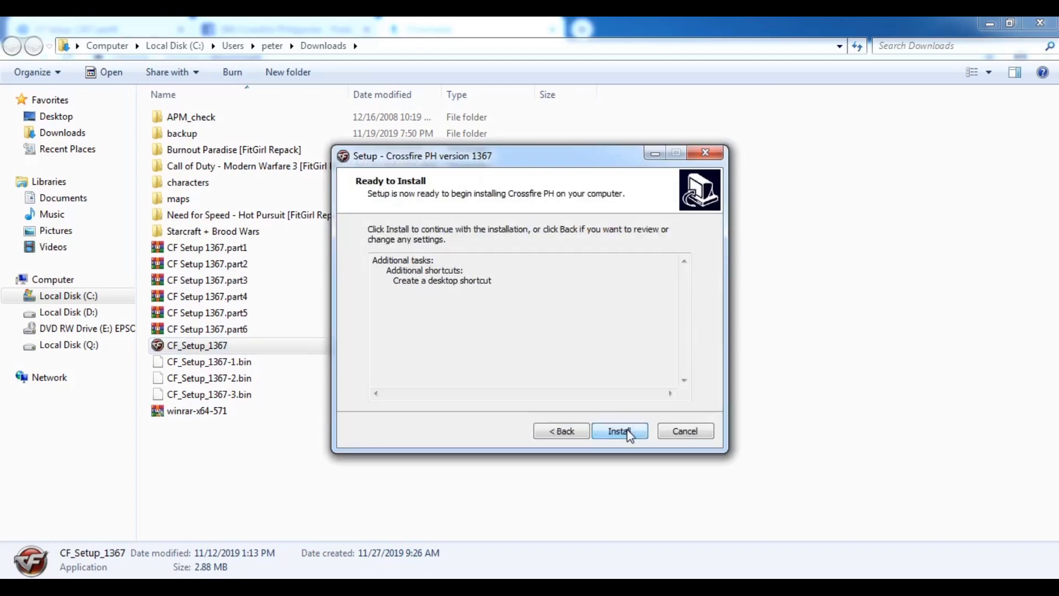
{"action": "left_click", "coordinate": [629, 433]}
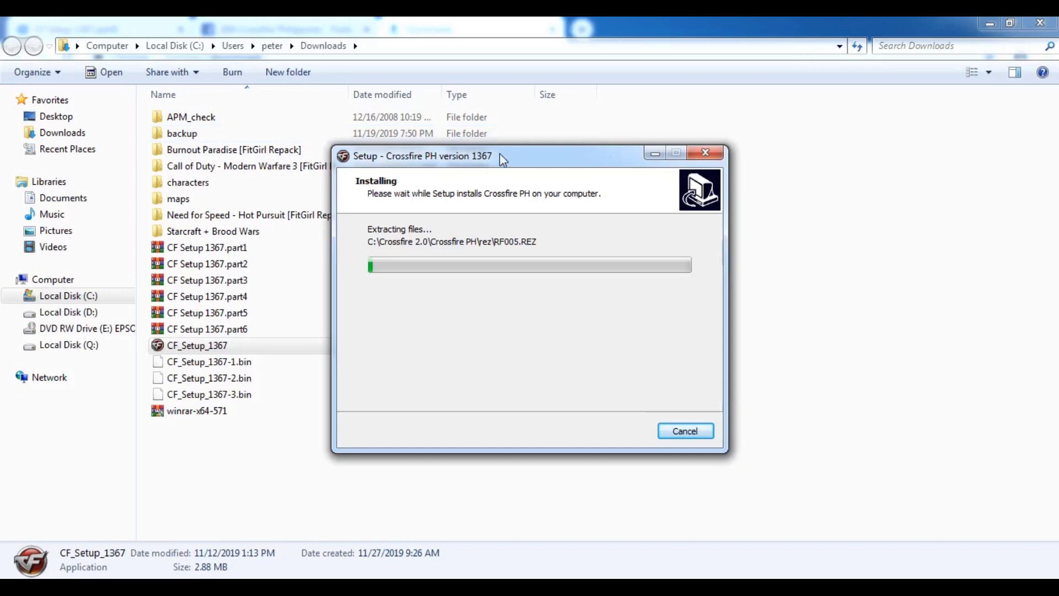
Step: Move the setup window aside and delete the backup folder from the Downloads folder
{"action": "left_click_drag", "start_coordinate": [498, 151], "coordinate": [631, 164]}
{"action": "left_click", "coordinate": [215, 133]}
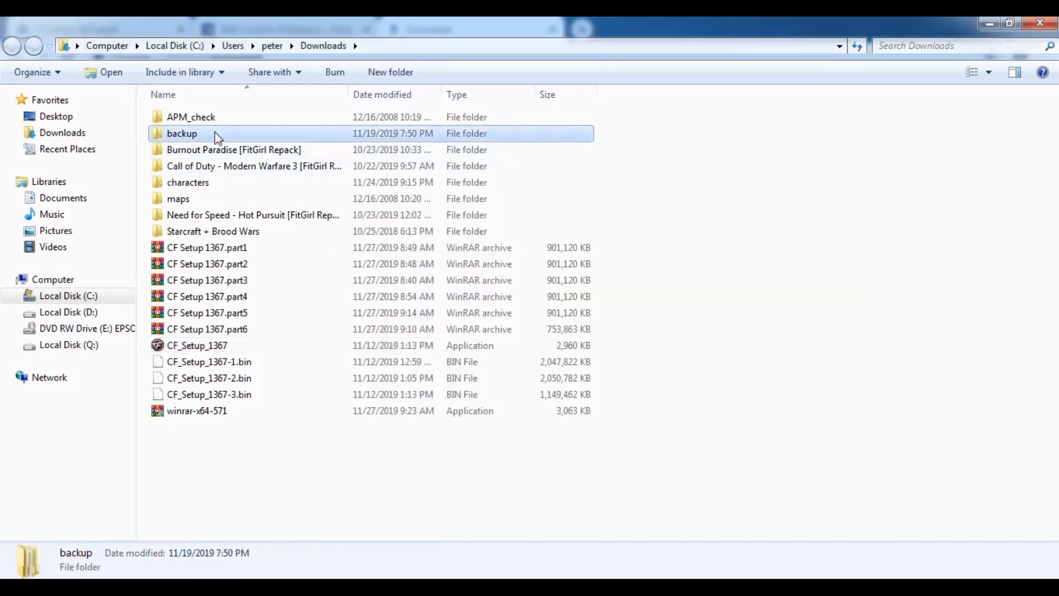
{"action": "right_click", "coordinate": [215, 134]}
{"action": "left_click", "coordinate": [258, 424]}
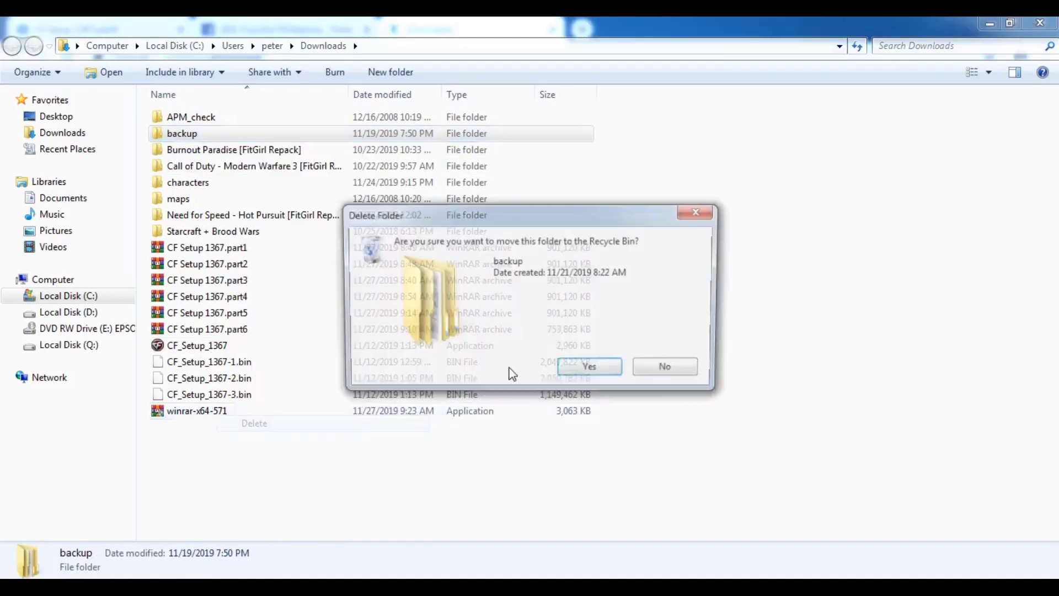
{"action": "left_click", "coordinate": [589, 369]}
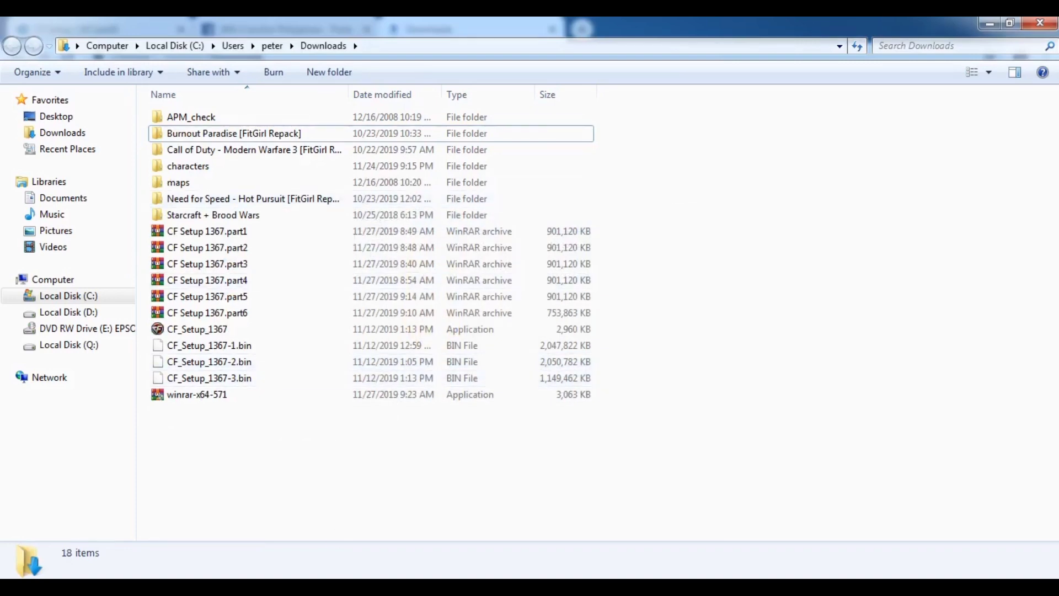
Step: Bring the setup window back, finish the wizard with Launch Crossfire PH enabled, and dismiss the error message
{"action": "left_click", "coordinate": [333, 587]}
{"action": "left_click_drag", "start_coordinate": [605, 192], "coordinate": [475, 138]}
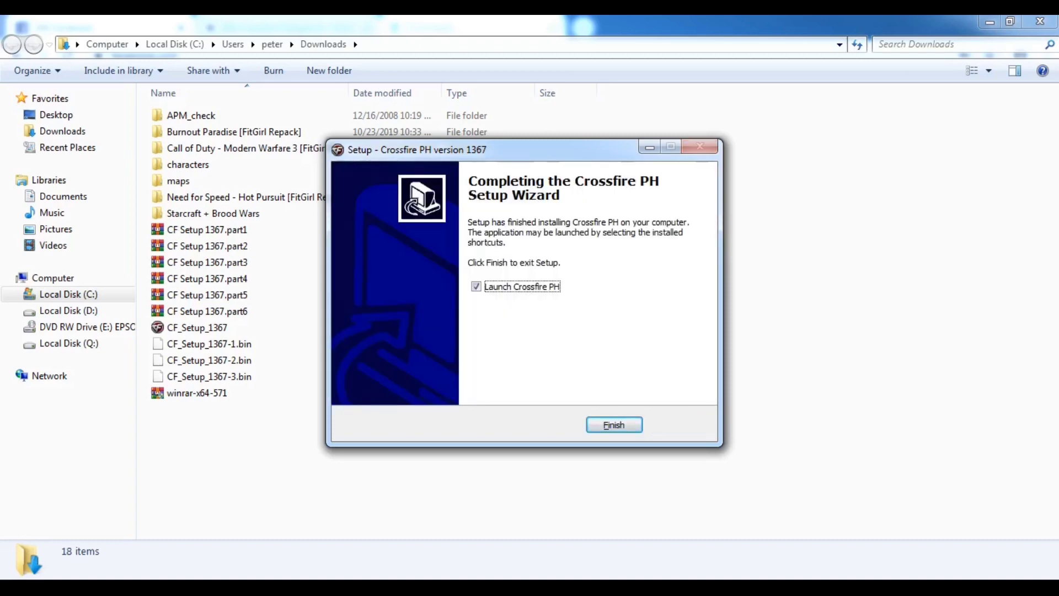
{"action": "left_click", "coordinate": [614, 425]}
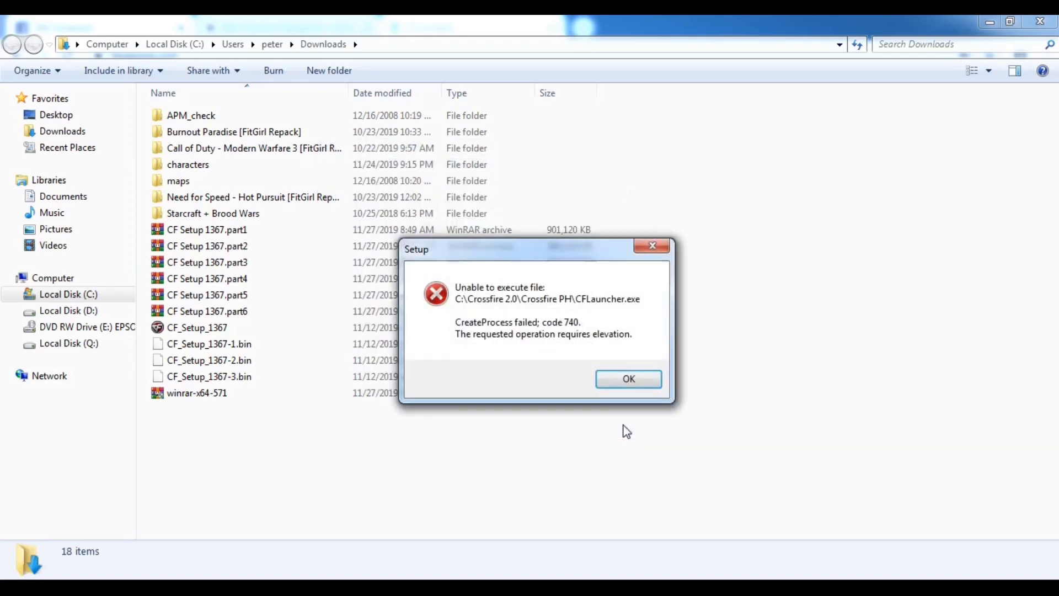
{"action": "left_click", "coordinate": [629, 379]}
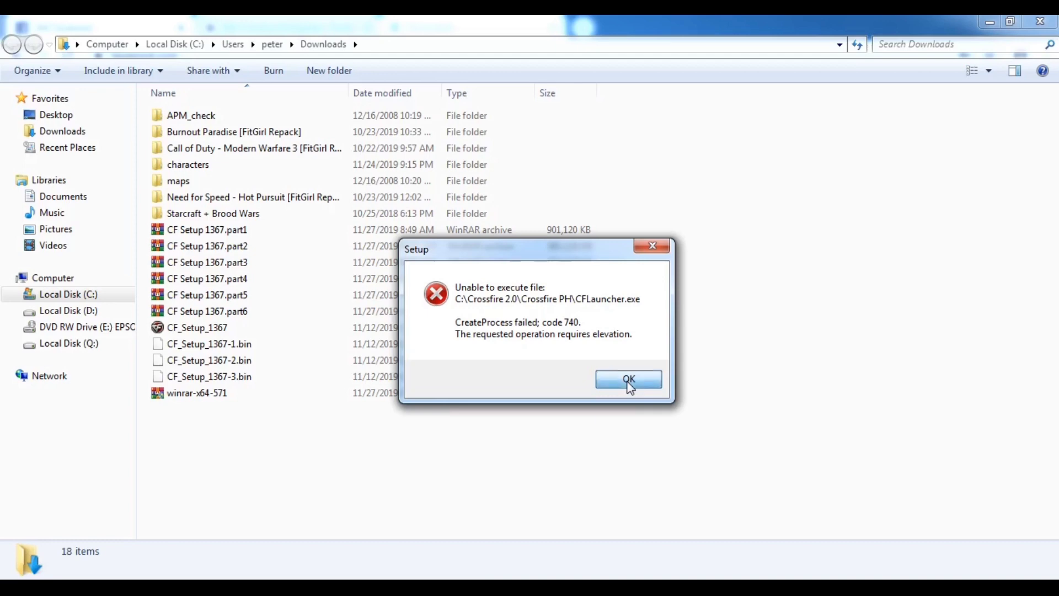
Step: Minimize the open windows and open the file location of the Crossfire PH desktop shortcut from its properties
{"action": "left_click", "coordinate": [980, 20]}
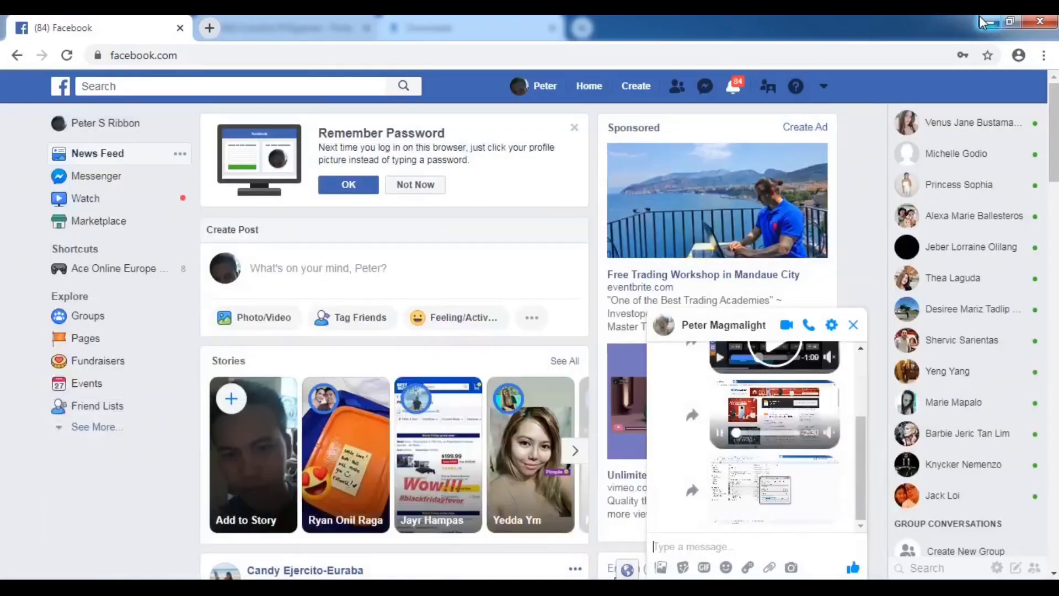
{"action": "left_click", "coordinate": [979, 19]}
{"action": "left_click", "coordinate": [982, 22]}
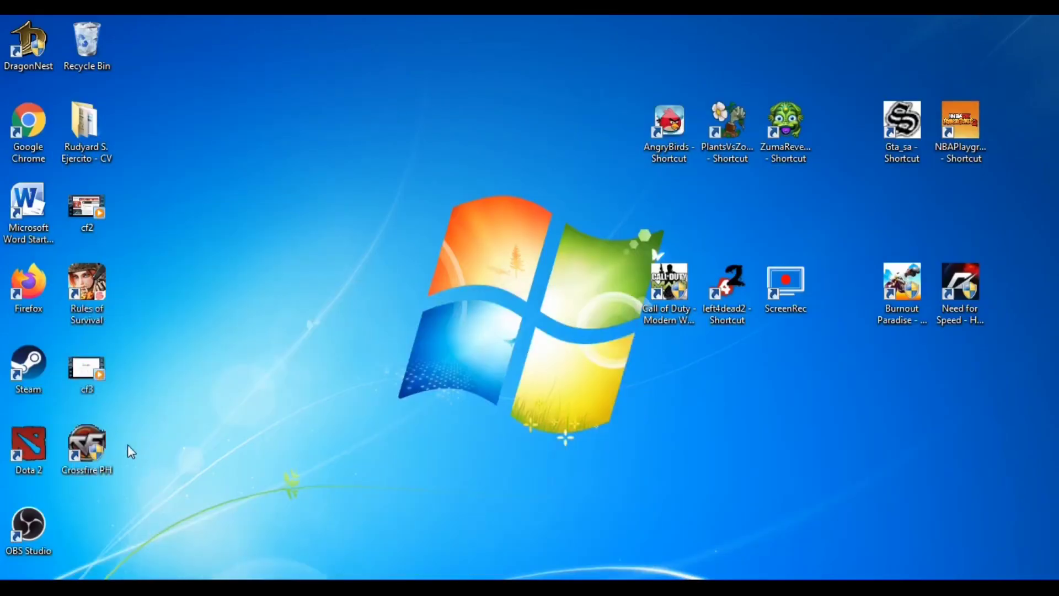
{"action": "right_click", "coordinate": [97, 449]}
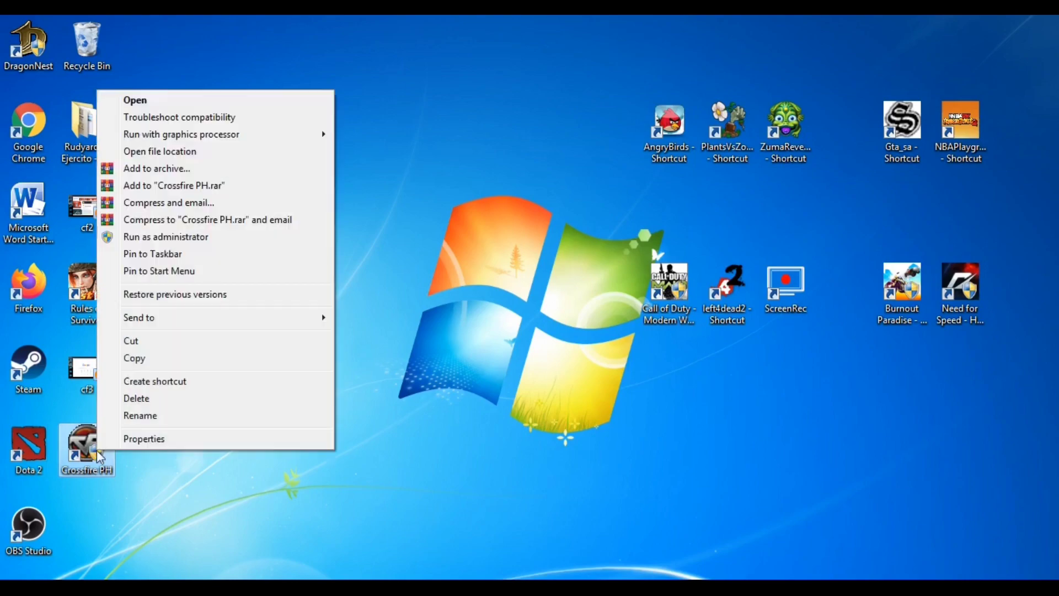
{"action": "left_click", "coordinate": [134, 438]}
{"action": "left_click", "coordinate": [137, 446]}
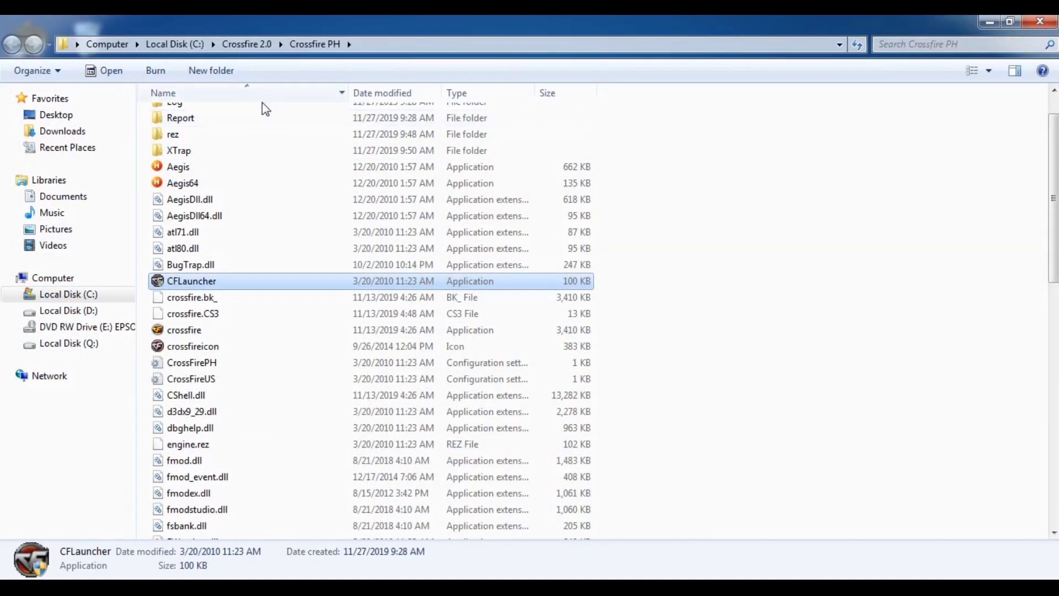
Step: Create a desktop shortcut for the patcher_cf2 application and close the Crossfire PH properties
{"action": "scroll", "coordinate": [932, 157], "scroll_direction": "down", "scroll_amount": 1}
{"action": "scroll", "coordinate": [932, 157], "scroll_direction": "down", "scroll_amount": 11}
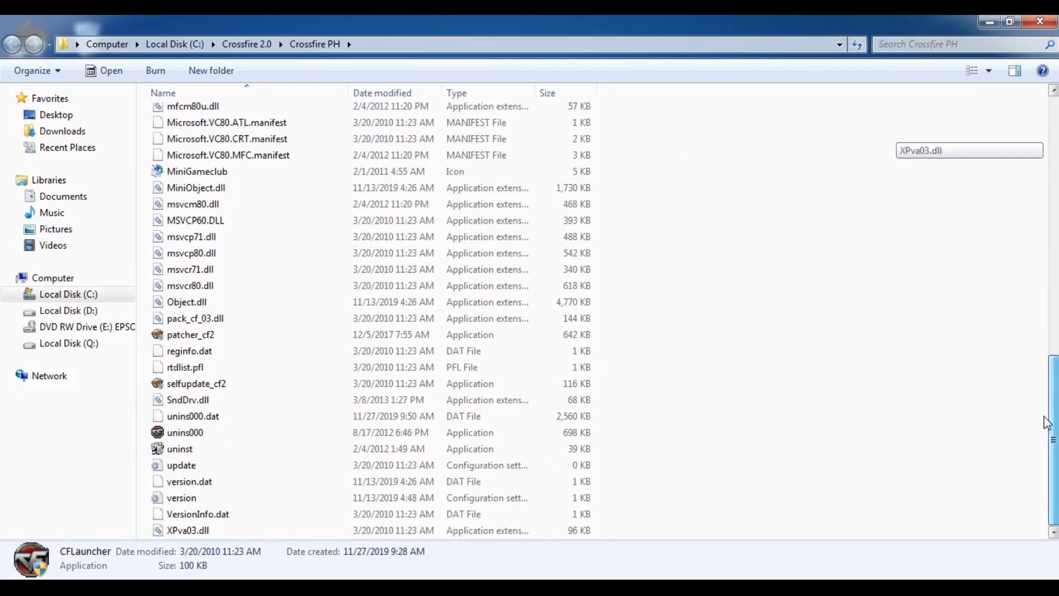
{"action": "left_click", "coordinate": [196, 335]}
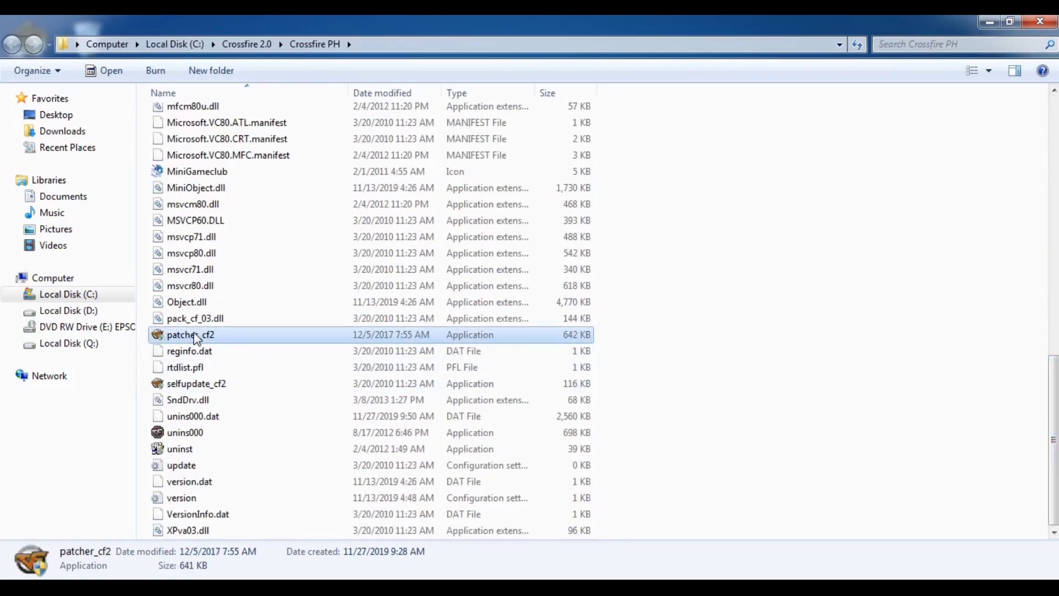
{"action": "right_click", "coordinate": [196, 338]}
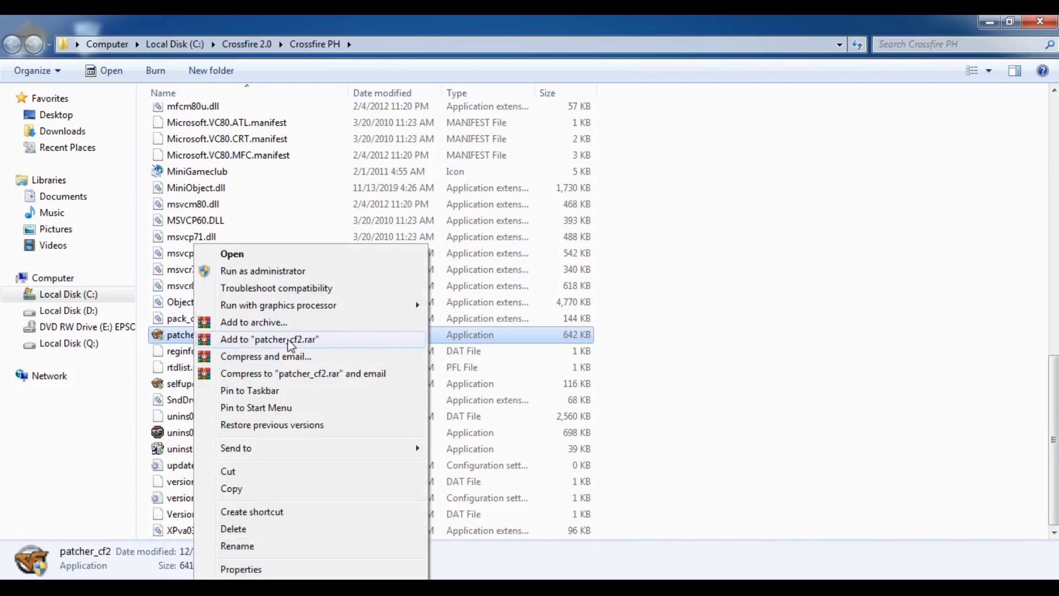
{"action": "mouse_move", "coordinate": [419, 451]}
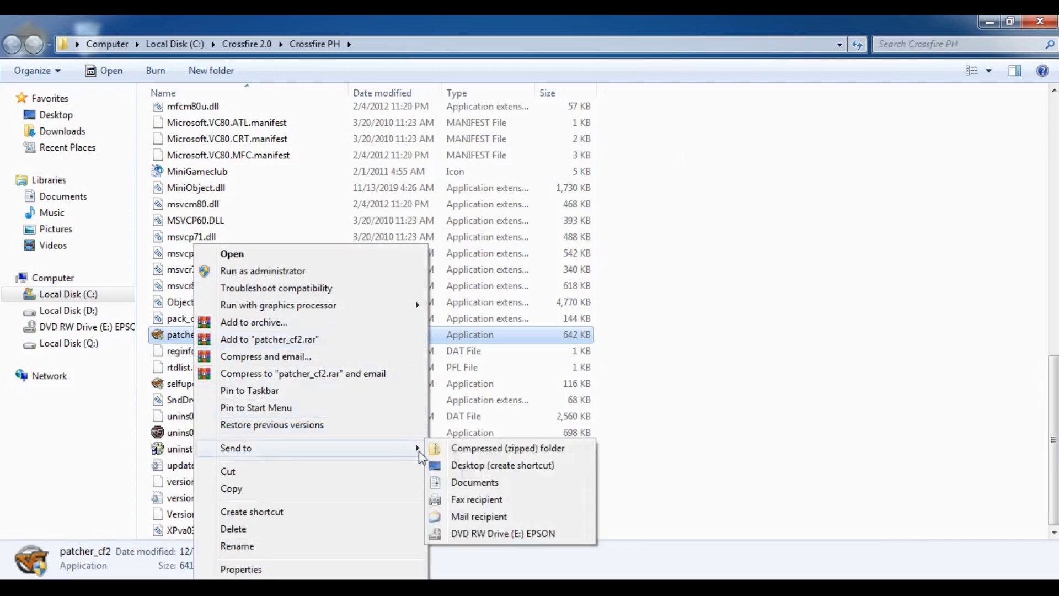
{"action": "left_click", "coordinate": [453, 466]}
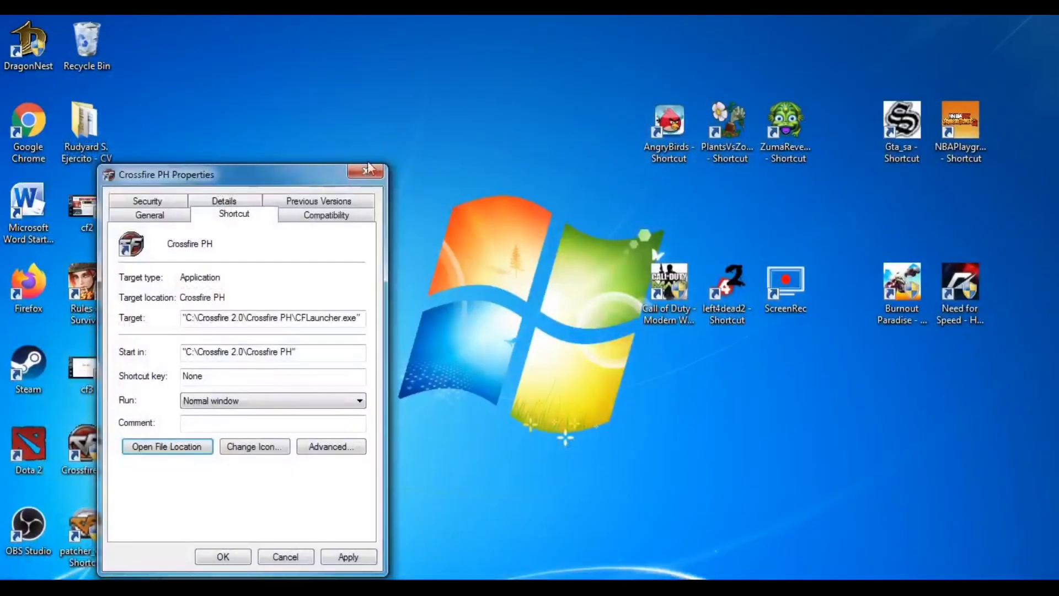
{"action": "left_click", "coordinate": [366, 172]}
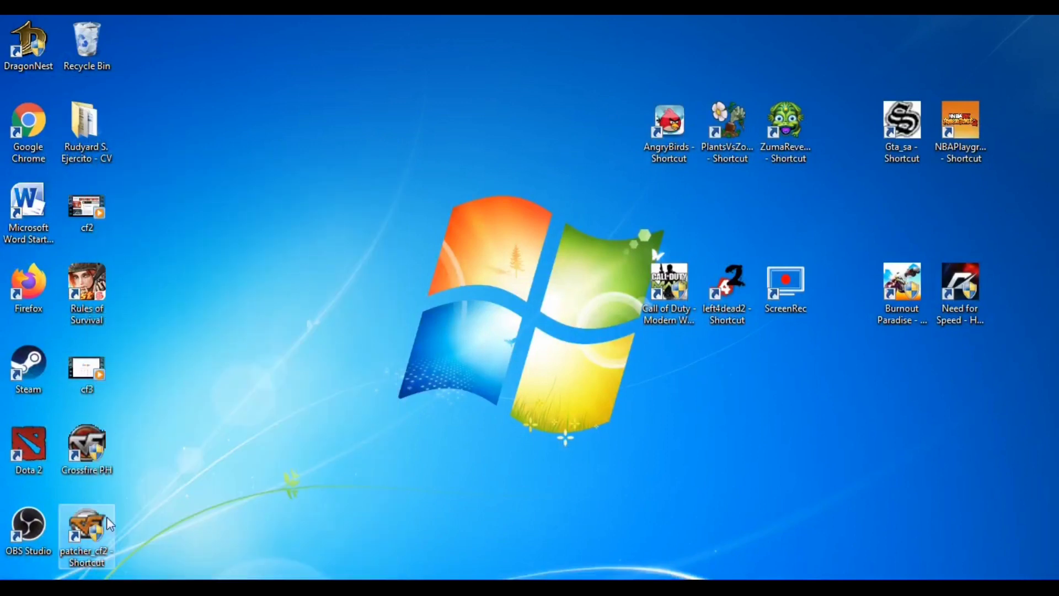
Step: Swap the desktop positions of the patcher_cf2 shortcut and the Recycle Bin, and launch the patcher from its shortcut
{"action": "mouse_move", "coordinate": [99, 538]}
{"action": "left_mouse_down"}
{"action": "mouse_move", "coordinate": [132, 364]}
{"action": "mouse_move", "coordinate": [130, 97]}
{"action": "mouse_move", "coordinate": [169, 63]}
{"action": "mouse_move", "coordinate": [150, 52]}
{"action": "mouse_move", "coordinate": [104, 548]}
{"action": "left_mouse_up"}
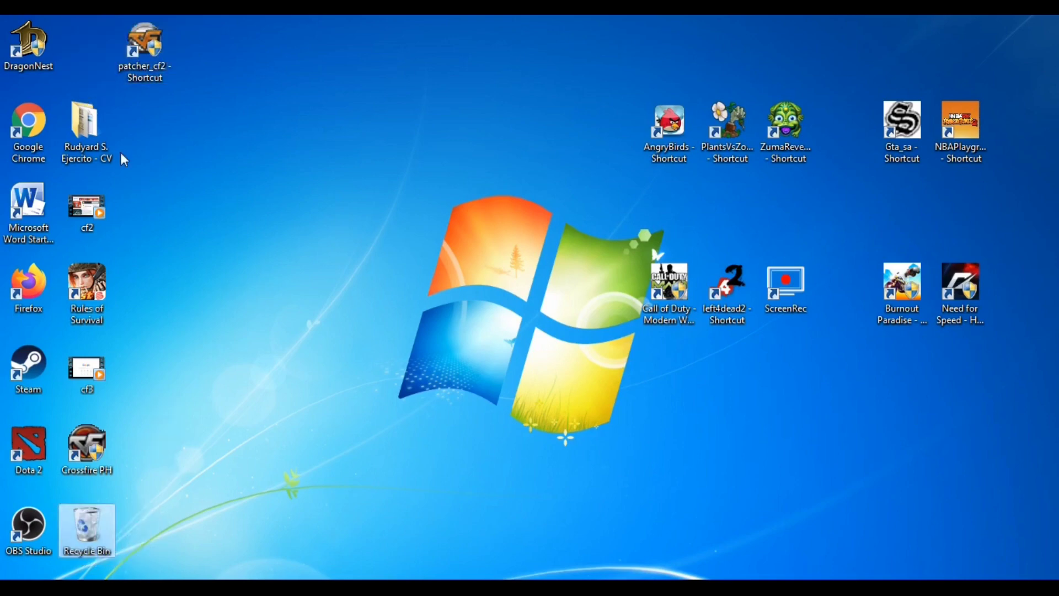
{"action": "left_click_drag", "start_coordinate": [148, 66], "coordinate": [95, 71]}
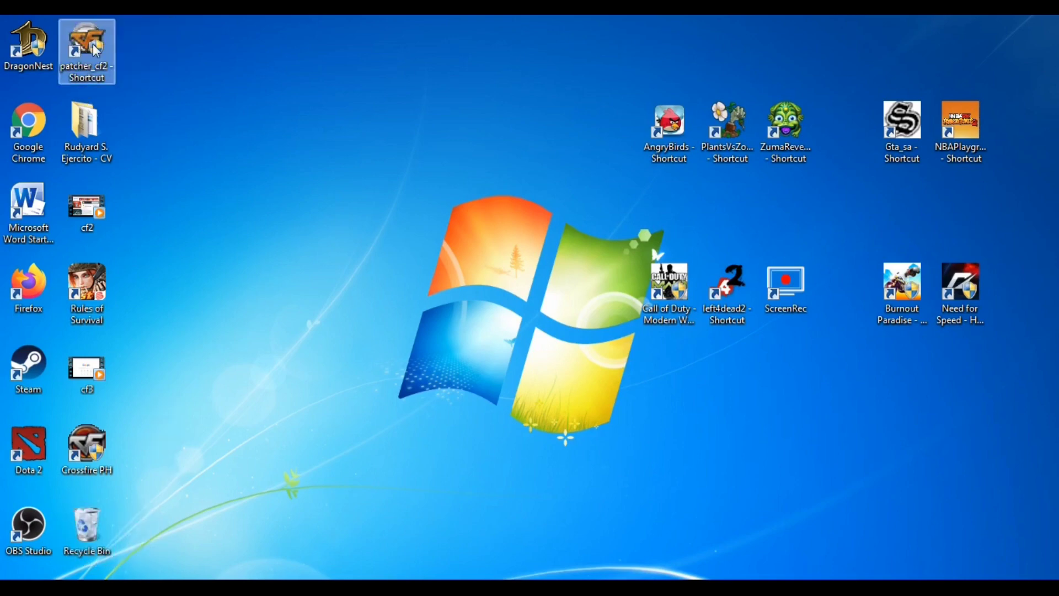
{"action": "double_click", "coordinate": [95, 50]}
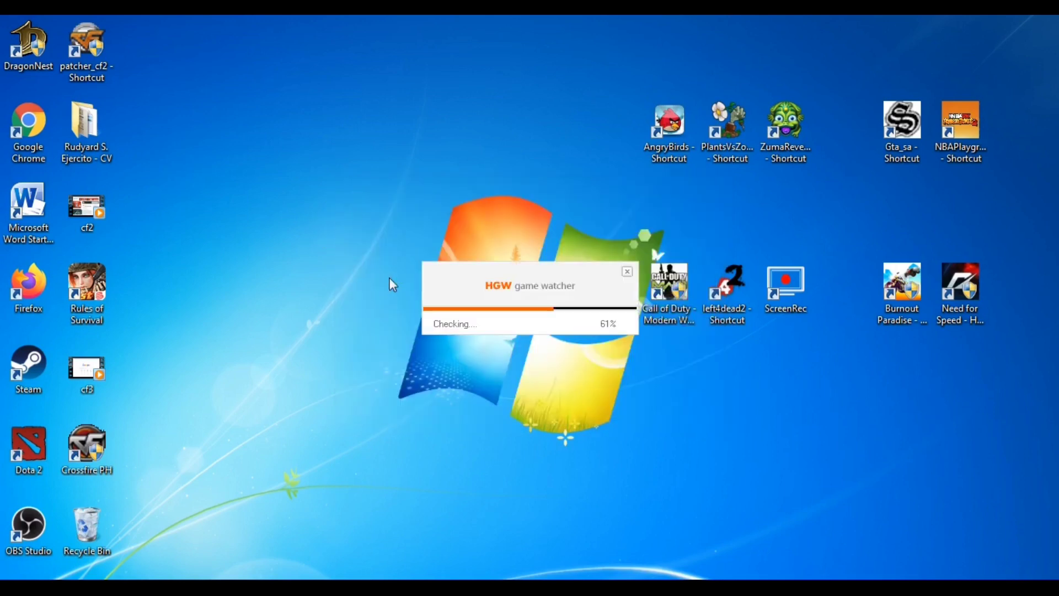
{"action": "right_click", "coordinate": [331, 164]}
{"action": "left_click", "coordinate": [350, 208]}
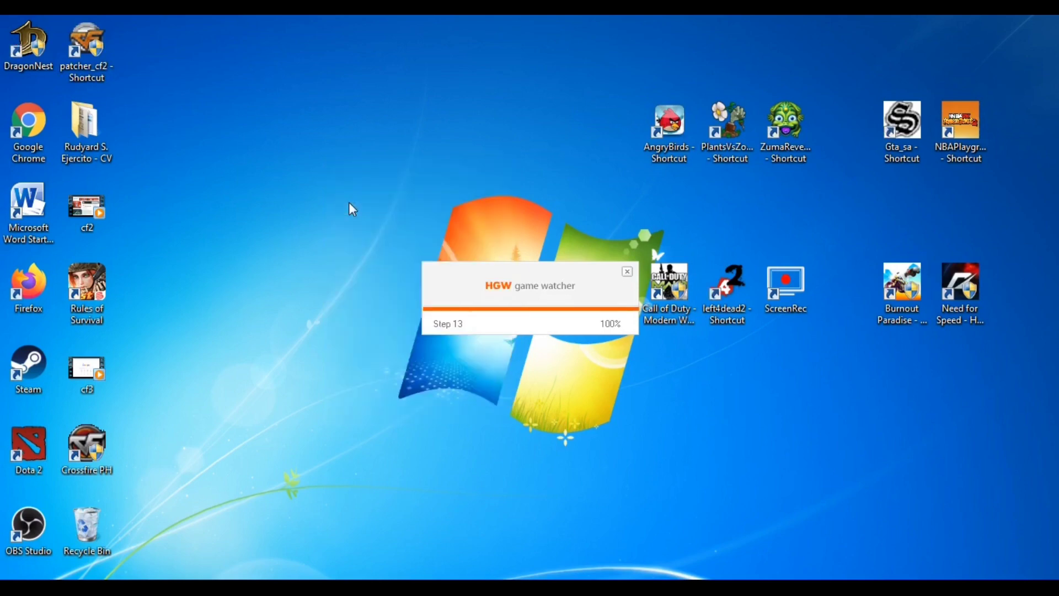
{"action": "right_click", "coordinate": [349, 203]}
{"action": "left_click", "coordinate": [366, 247]}
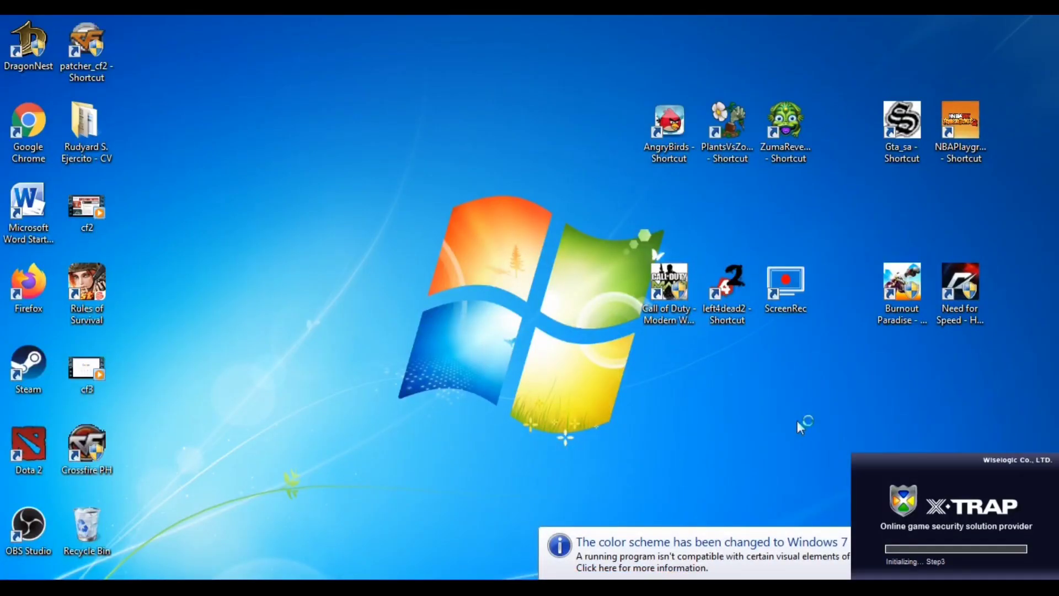
{"action": "right_click", "coordinate": [722, 381]}
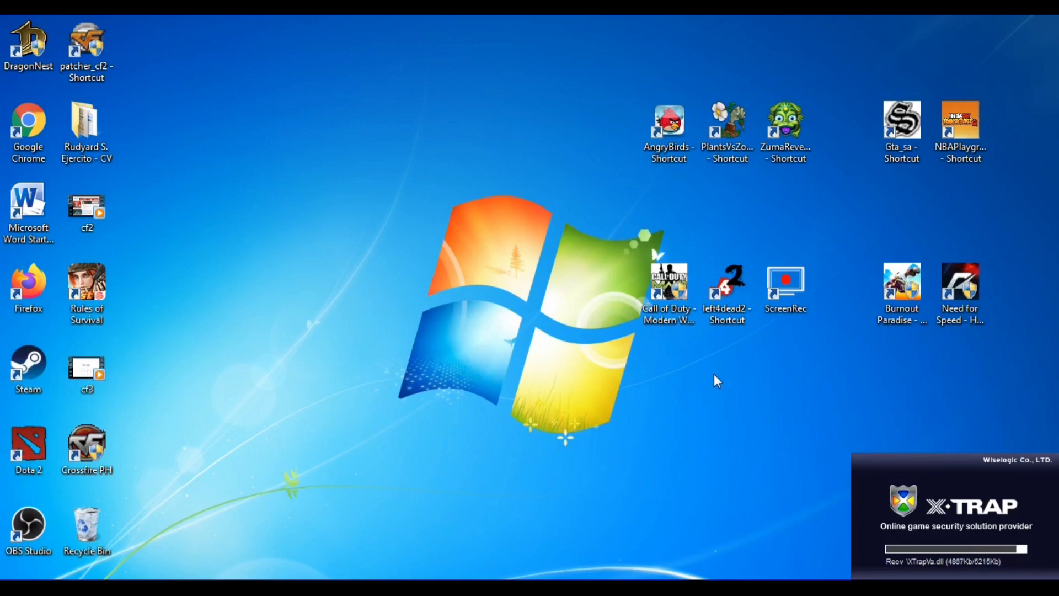
{"action": "right_click", "coordinate": [694, 378]}
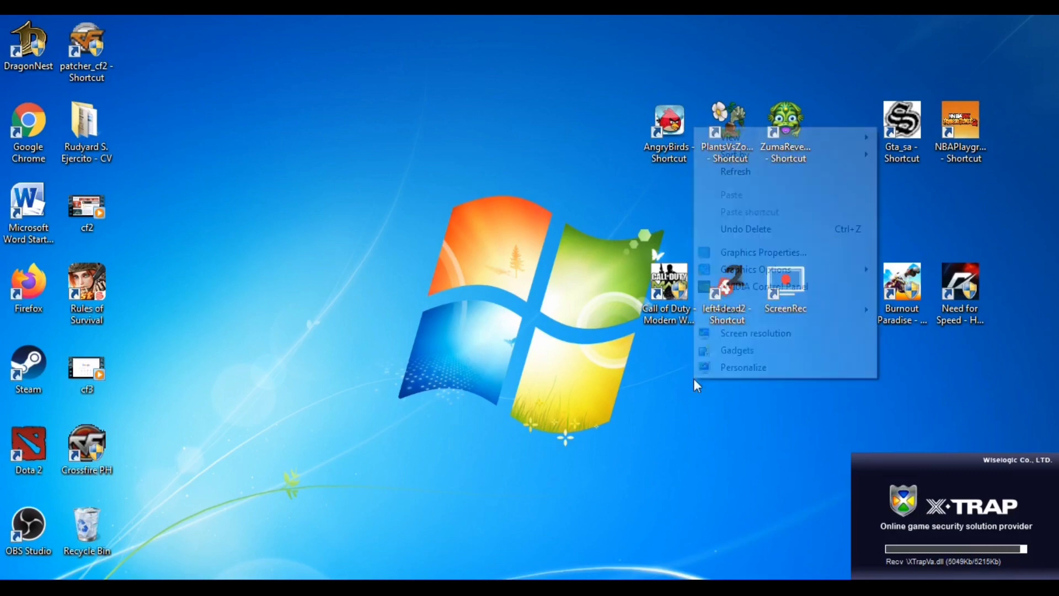
{"action": "left_click", "coordinate": [745, 174]}
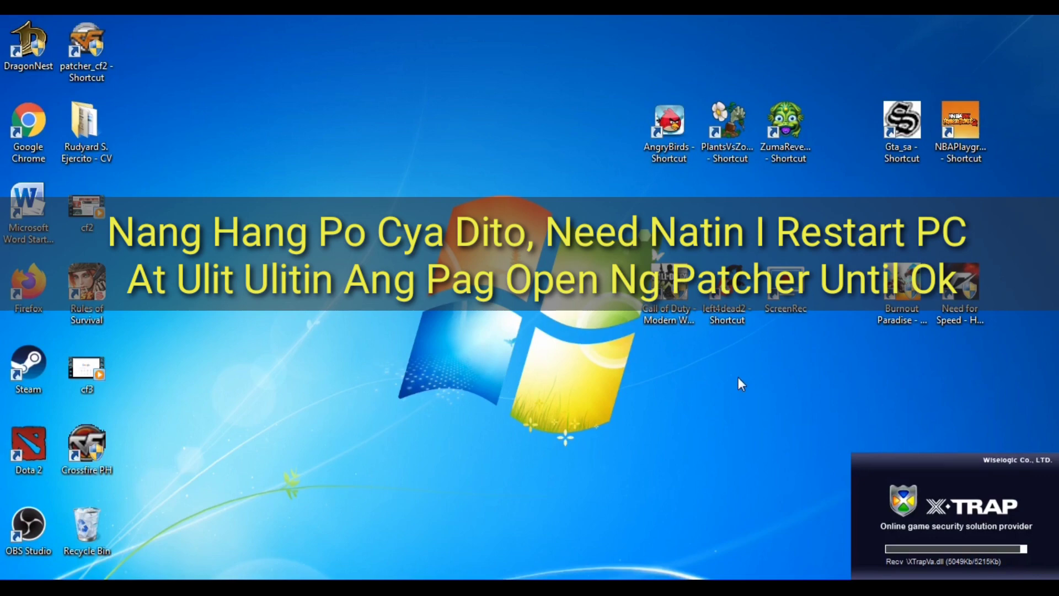
{"action": "right_click", "coordinate": [509, 78]}
{"action": "left_click", "coordinate": [525, 119]}
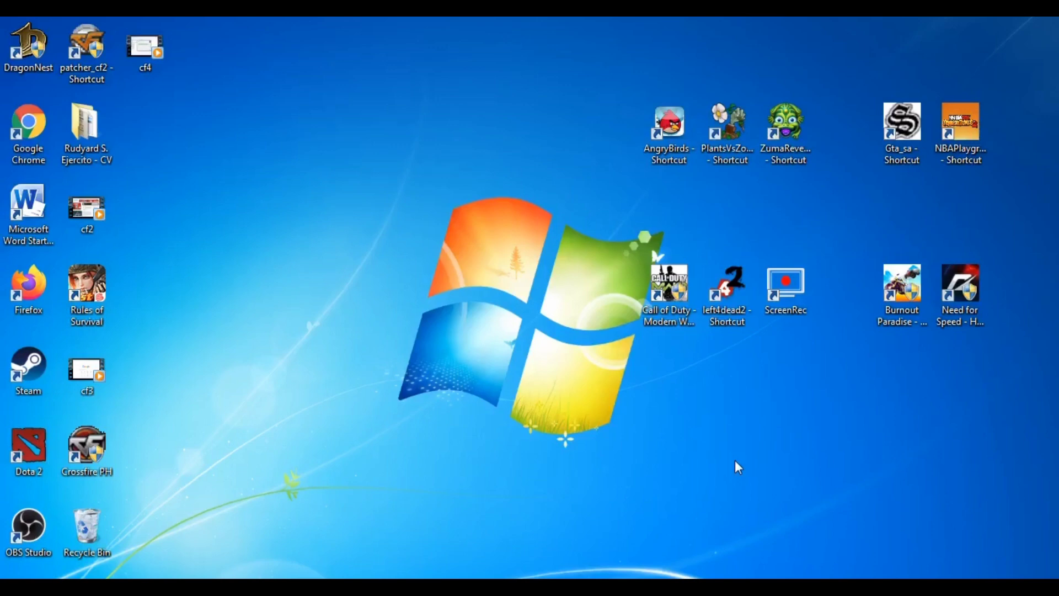
{"action": "right_click", "coordinate": [331, 149]}
{"action": "left_click", "coordinate": [345, 191]}
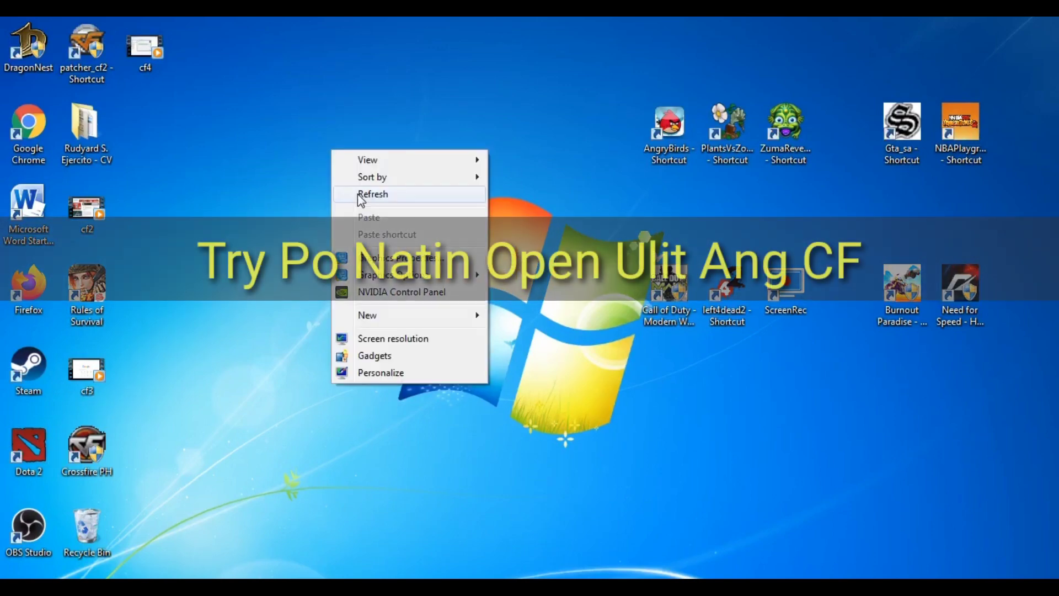
{"action": "left_click", "coordinate": [358, 194]}
{"action": "right_click", "coordinate": [357, 194]}
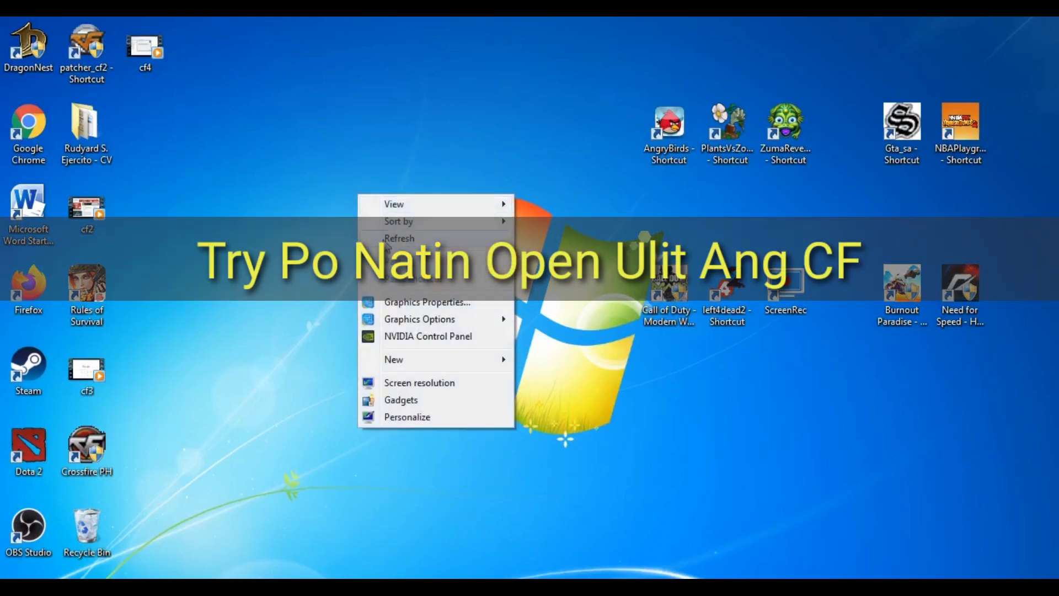
{"action": "left_click", "coordinate": [350, 206]}
Step: Launch the Crossfire patcher again from the patcher_cf2 desktop shortcut and refresh the desktop while it loads
{"action": "left_click", "coordinate": [96, 49]}
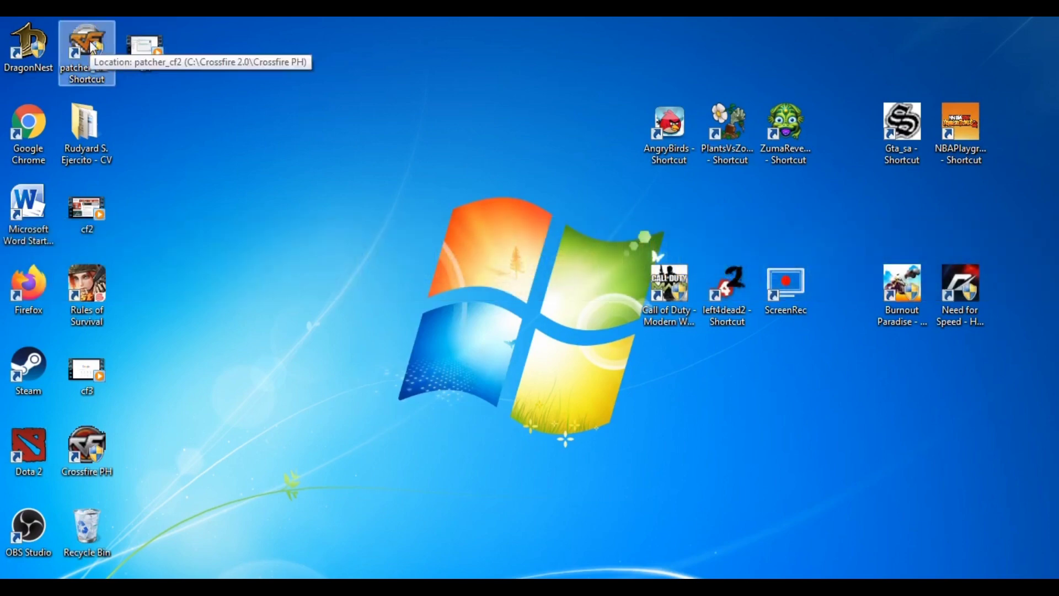
{"action": "double_click", "coordinate": [94, 48]}
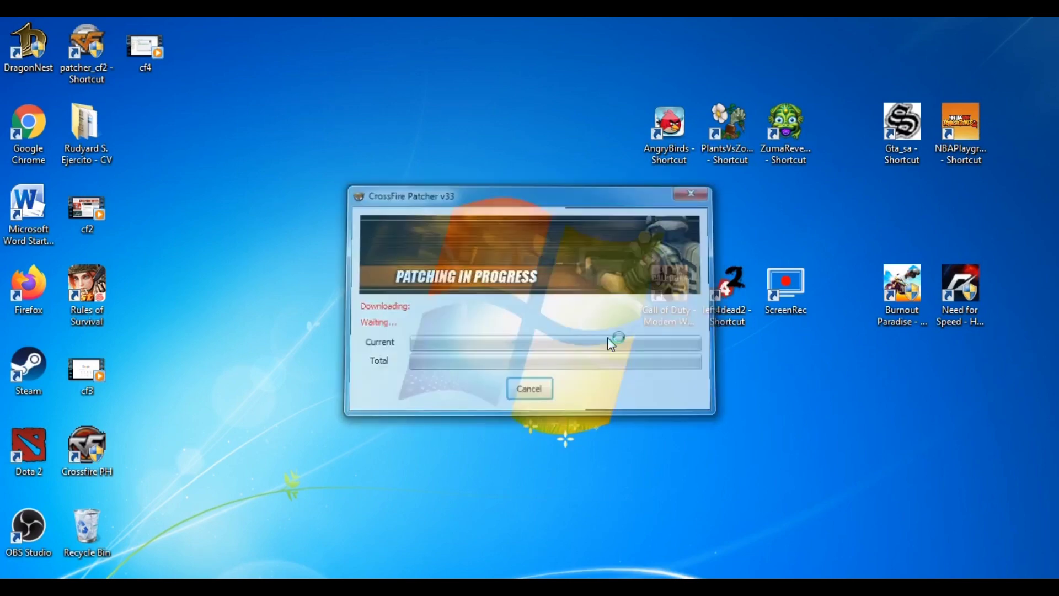
{"action": "right_click", "coordinate": [579, 193]}
{"action": "left_click", "coordinate": [591, 236]}
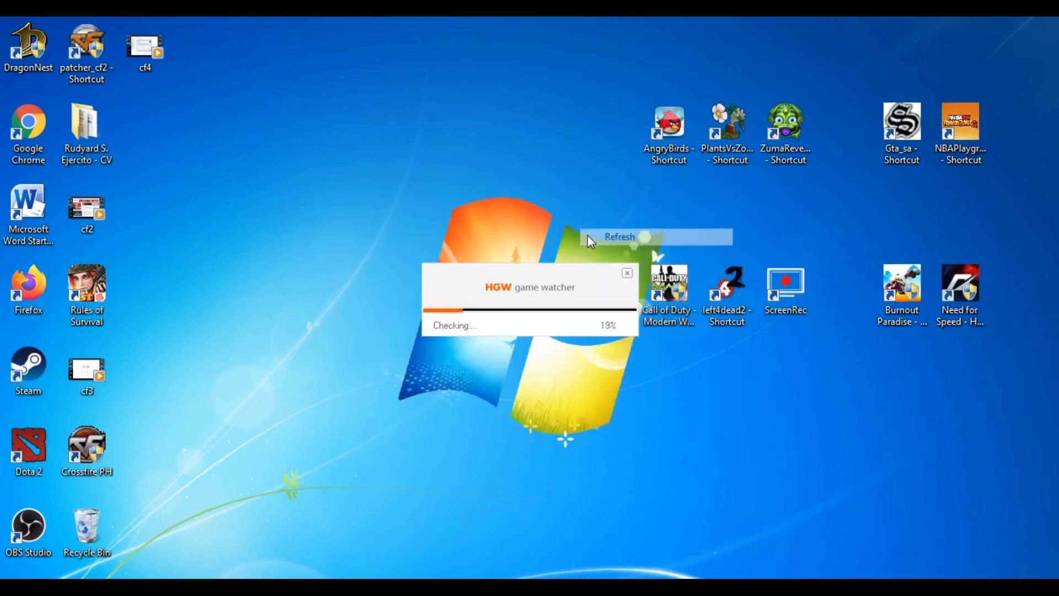